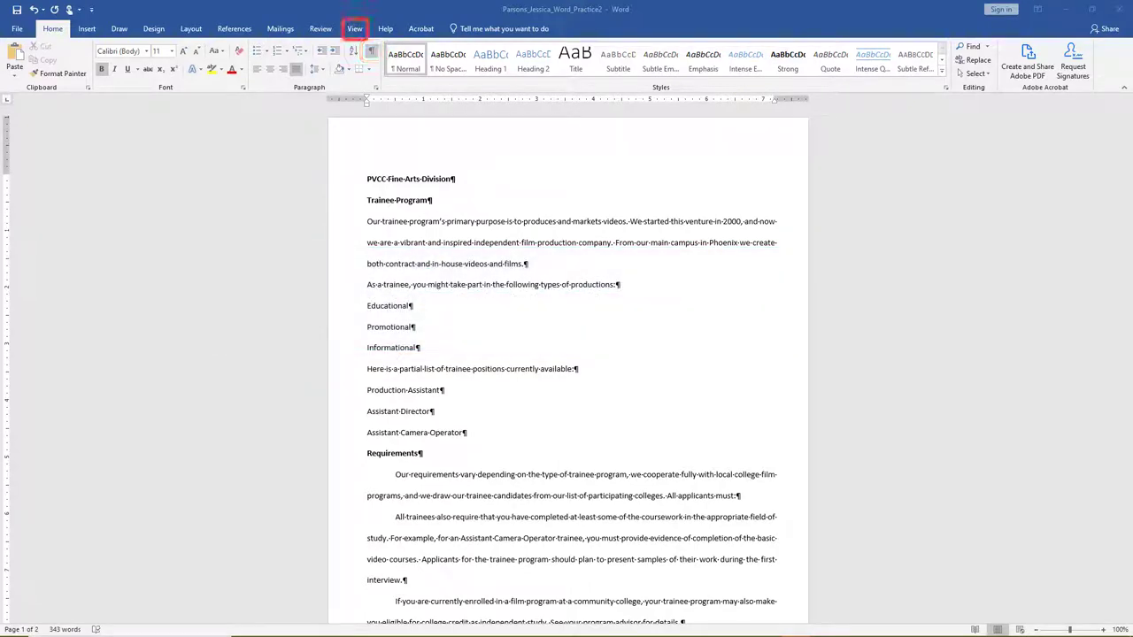
Step: Set the left and right page margins of the whole document to 1 inch
click(196, 32)
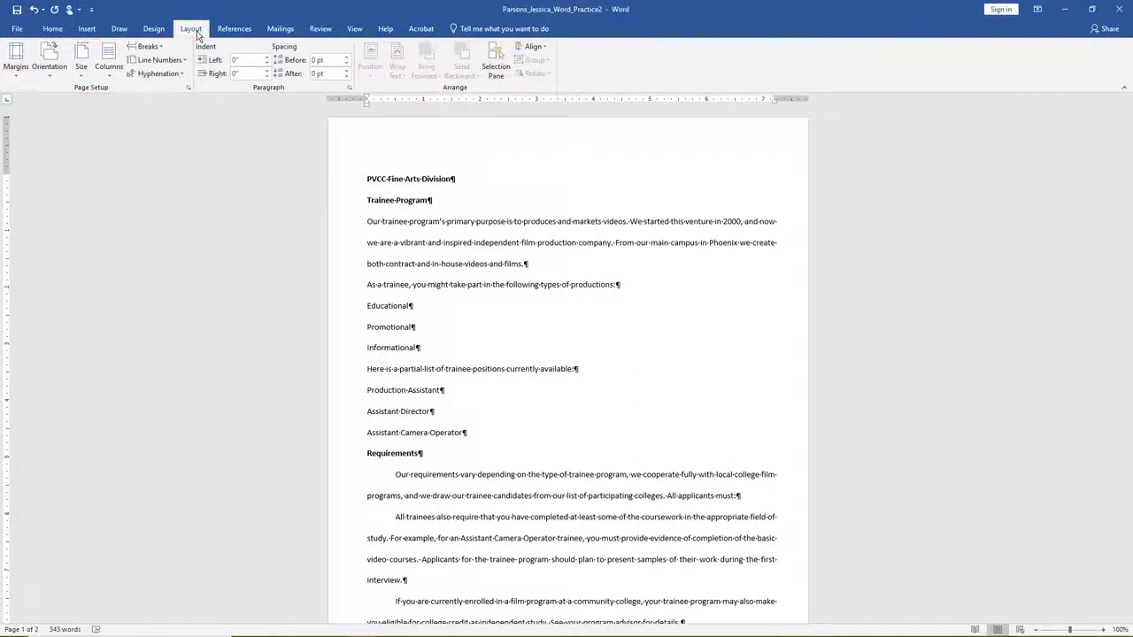
click(17, 76)
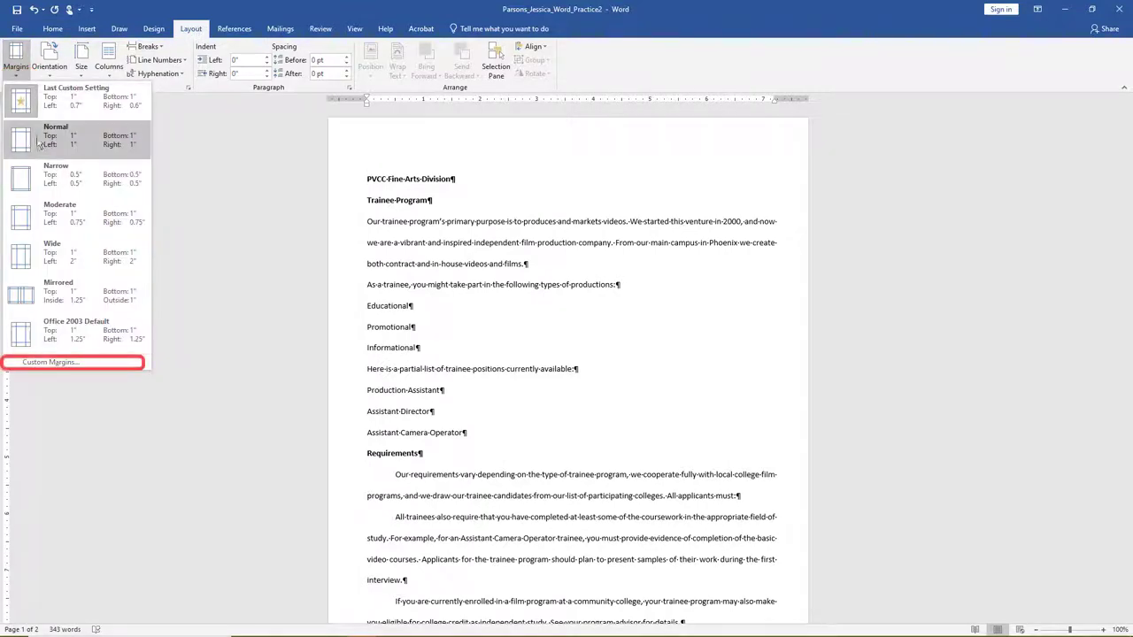
click(64, 363)
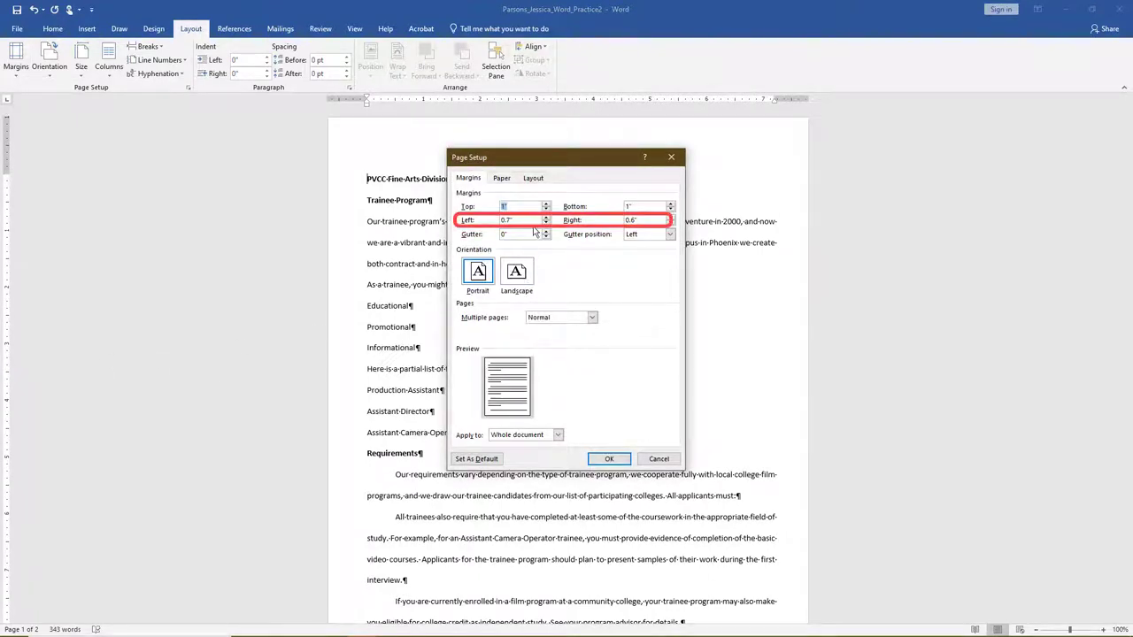
click(546, 218)
click(546, 217)
click(670, 217)
click(670, 217)
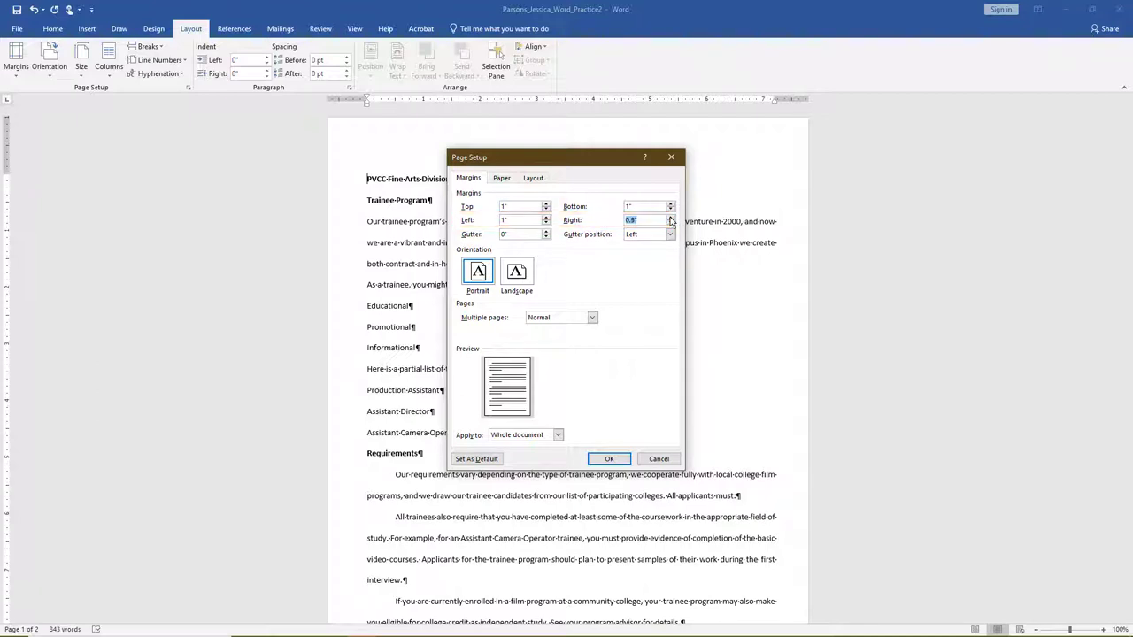
click(670, 217)
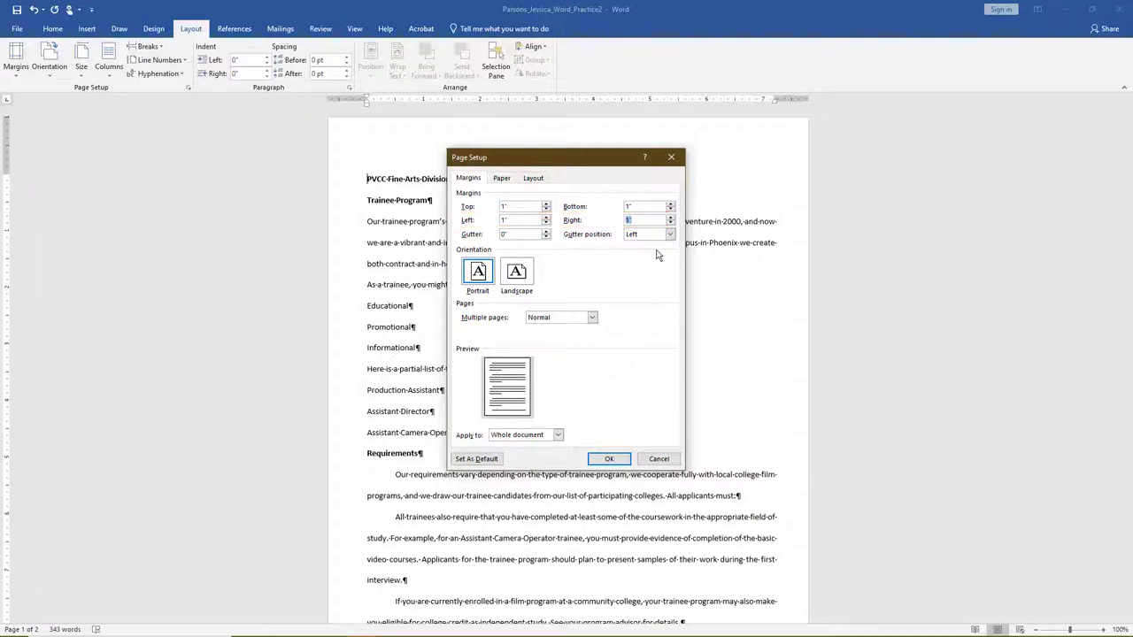
click(609, 458)
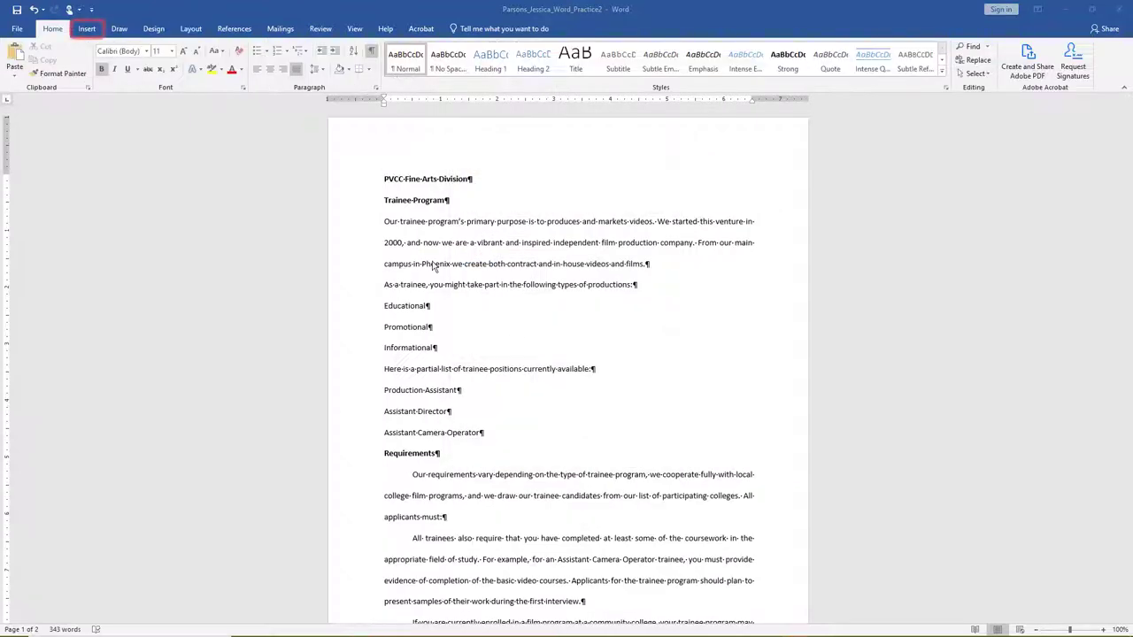
Step: Insert the file name field in the page footer and return to the document body
click(89, 30)
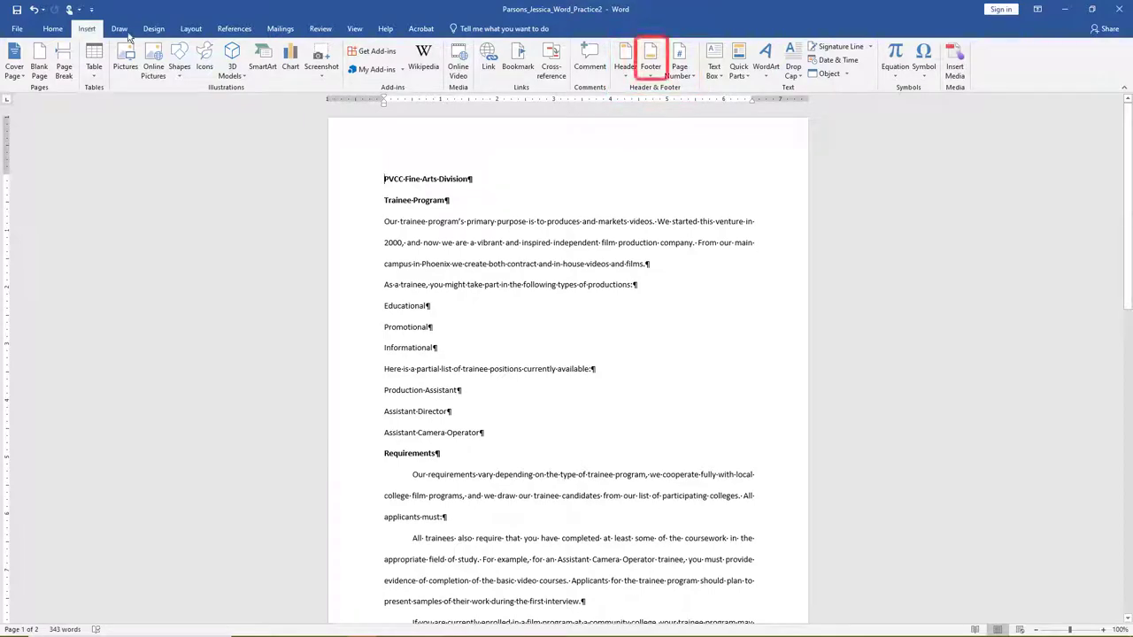
click(653, 70)
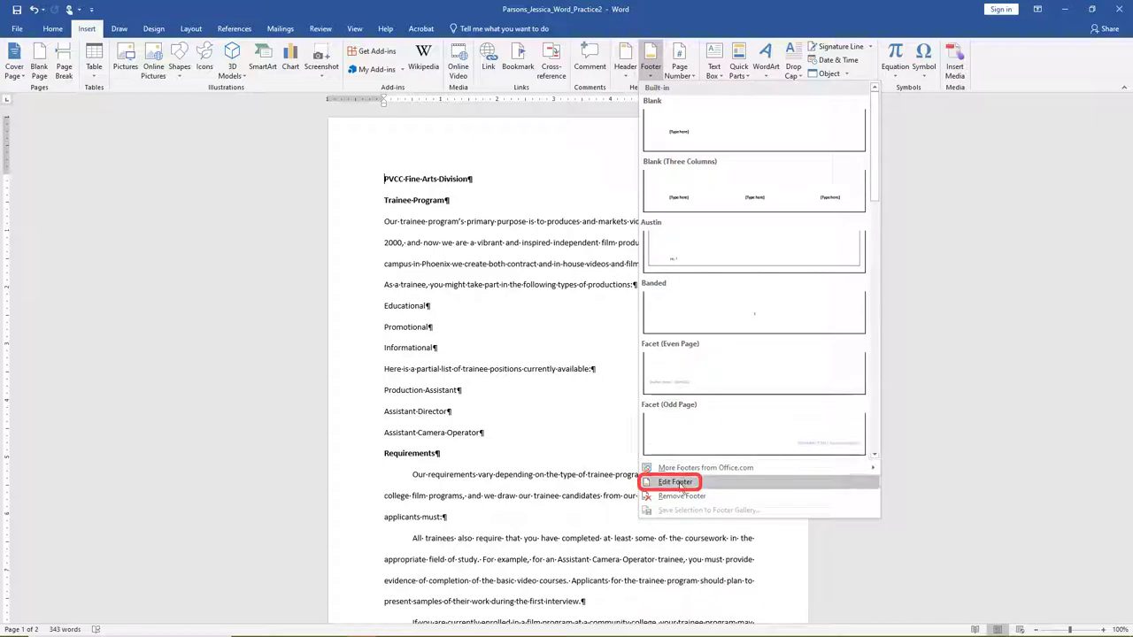
click(677, 482)
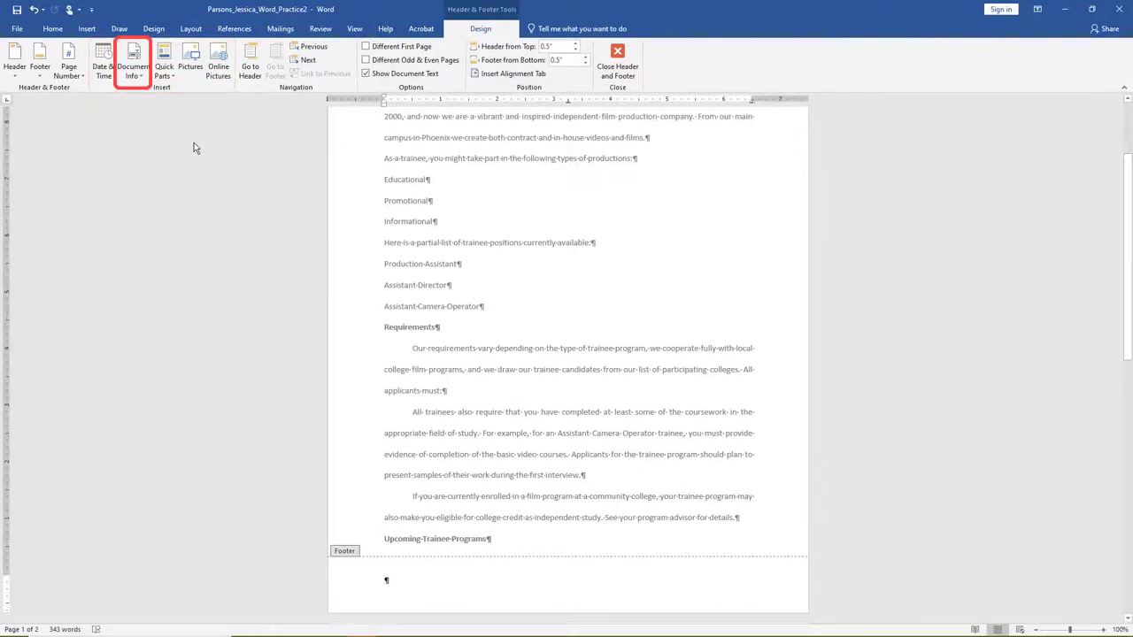
click(133, 71)
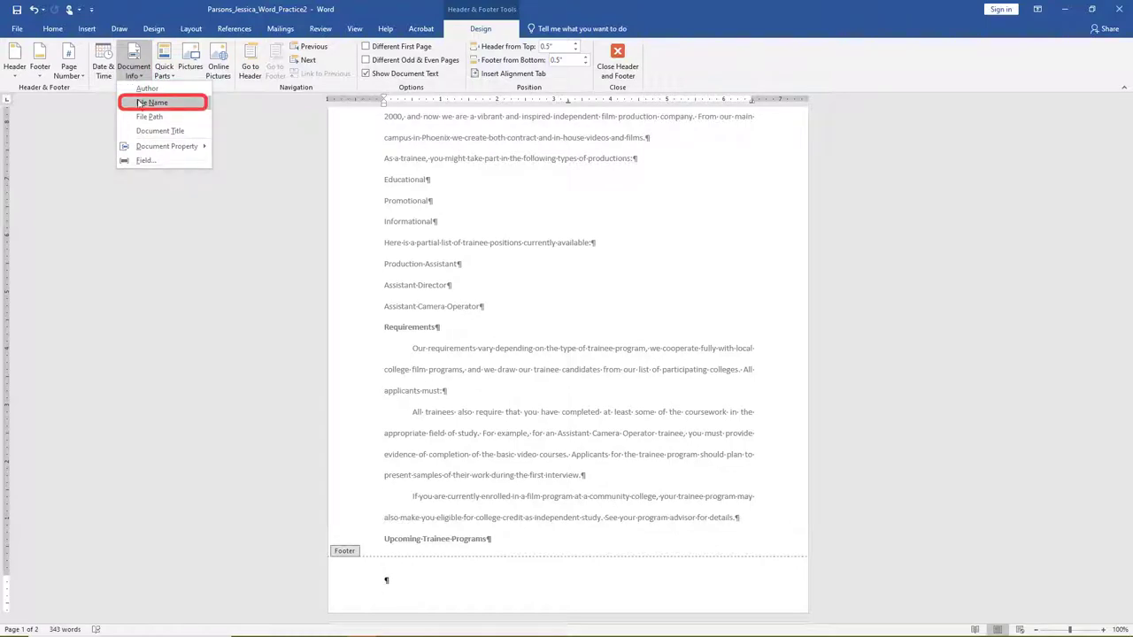
click(139, 104)
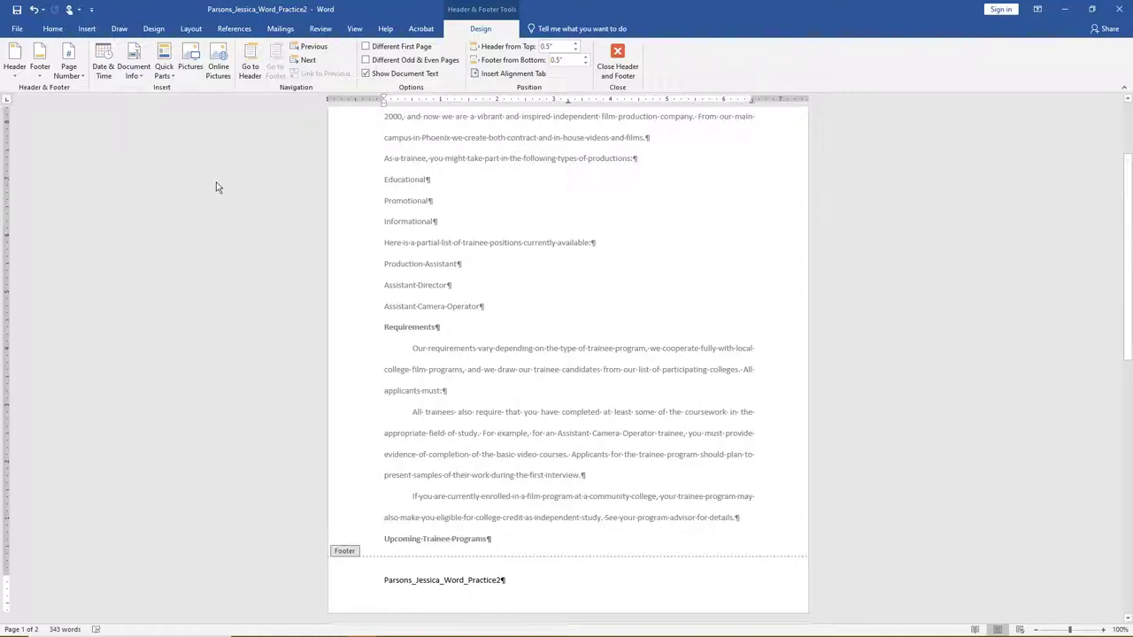
double_click(283, 321)
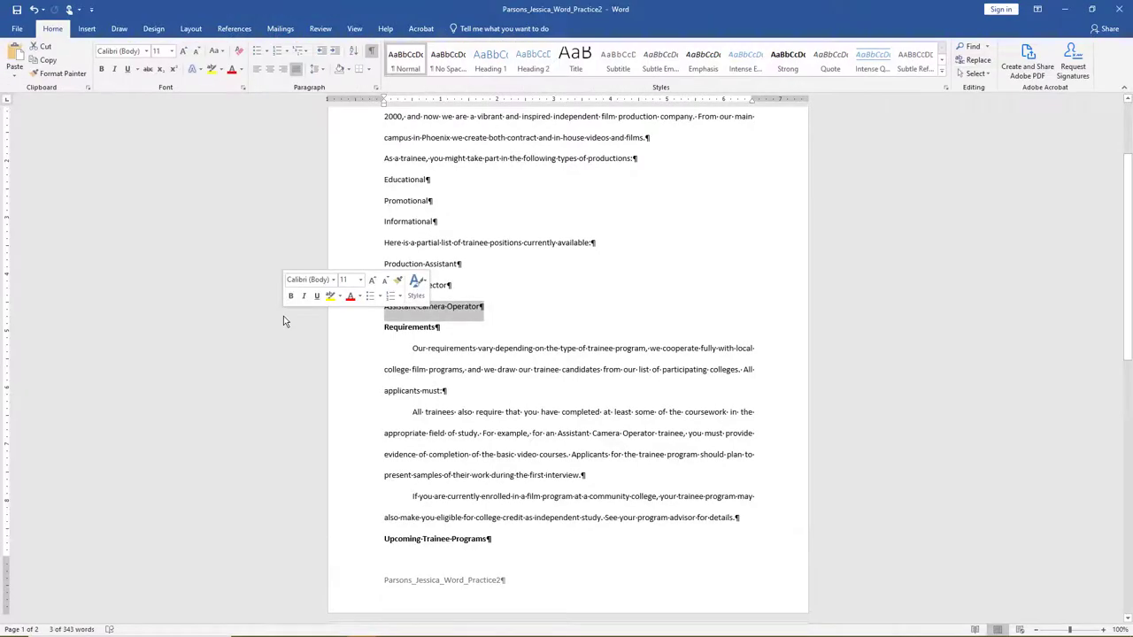
Step: Left-align all text in the document, from the title through the final empty paragraph
click(385, 326)
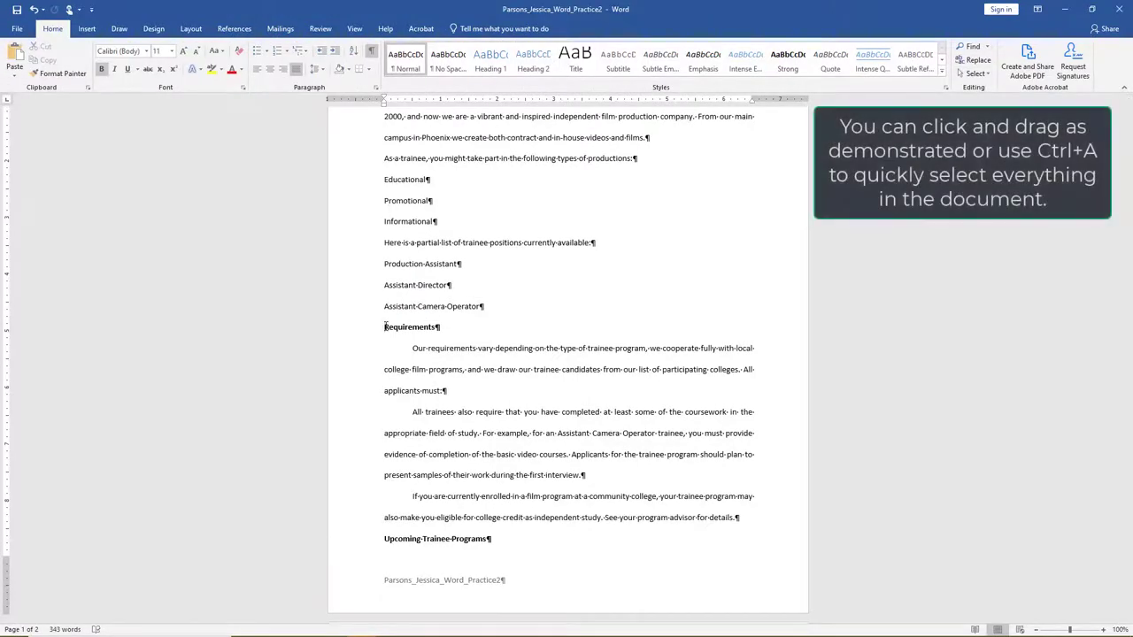
scroll(385, 327, up, 3)
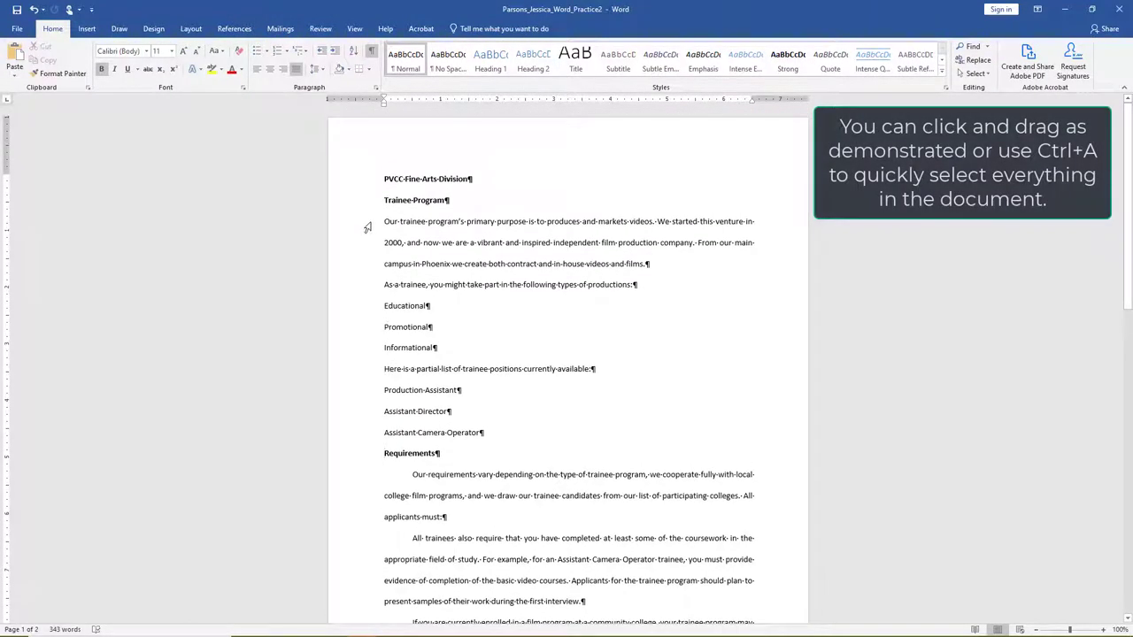
drag(384, 179, 493, 488)
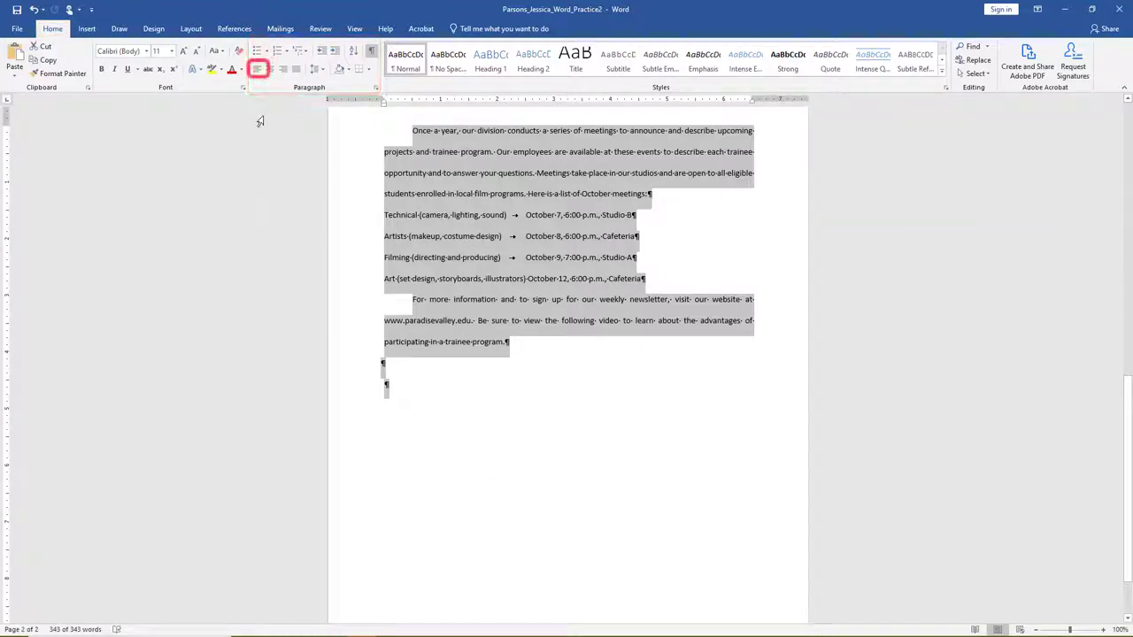
click(258, 71)
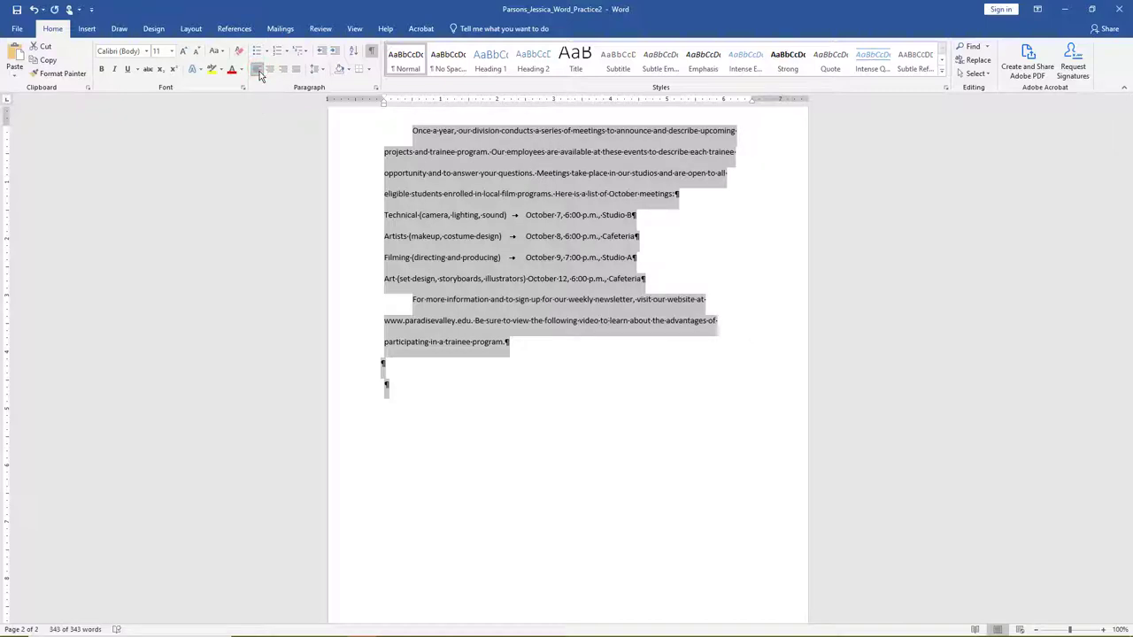
Step: Set the font size of the title "PVCC Fine Arts Division" to 36 pt
scroll(357, 263, up, 10)
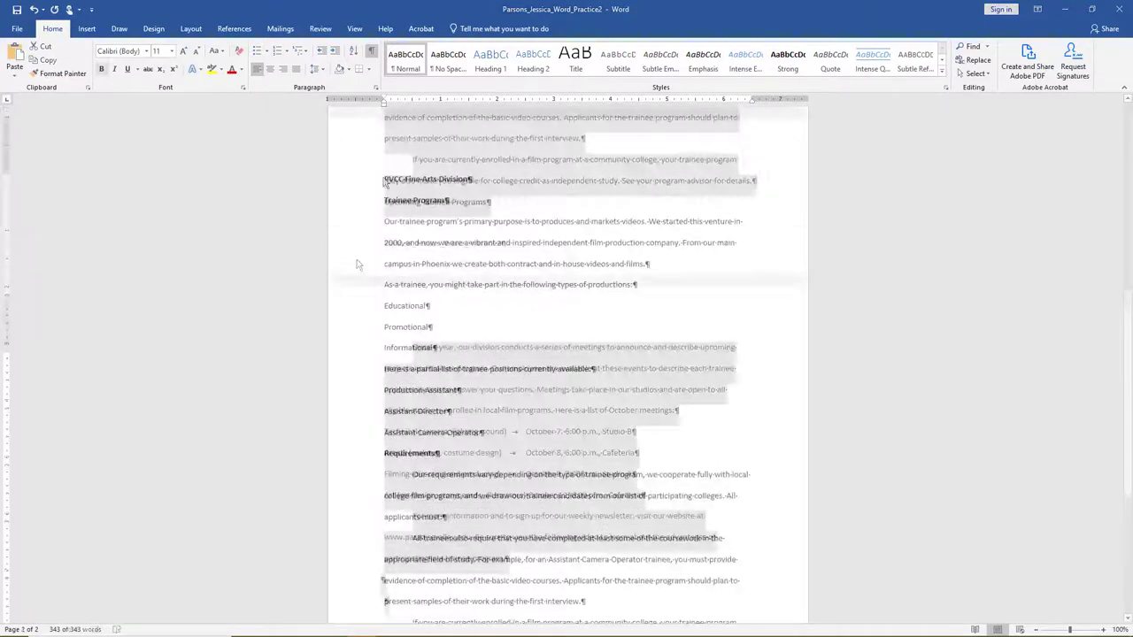
click(385, 182)
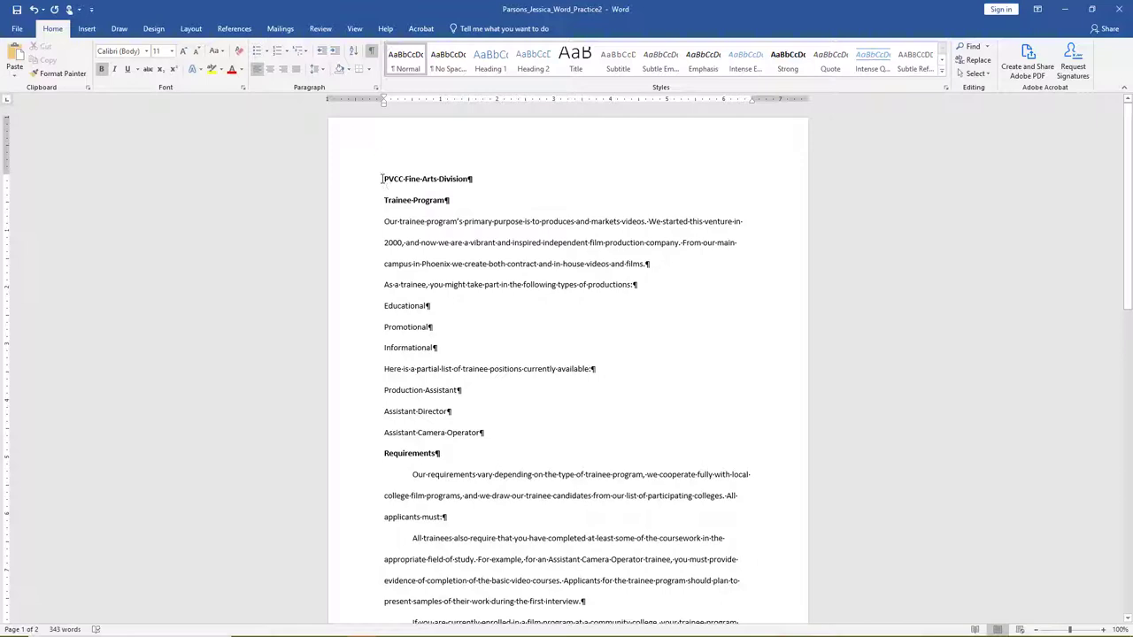
drag(383, 179, 468, 182)
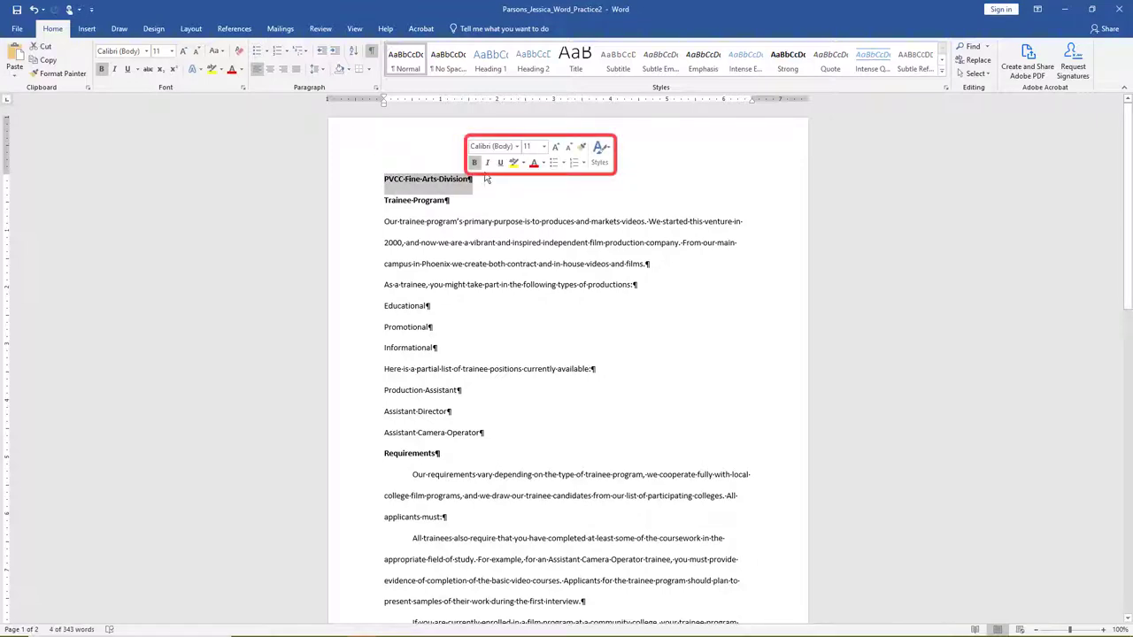
click(543, 147)
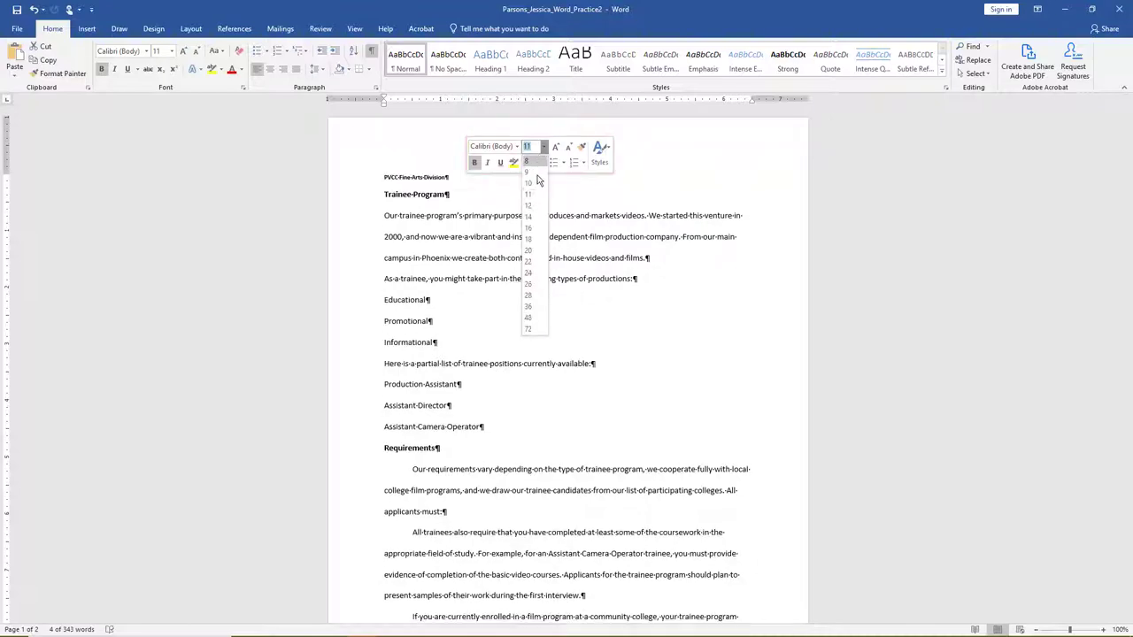
click(534, 306)
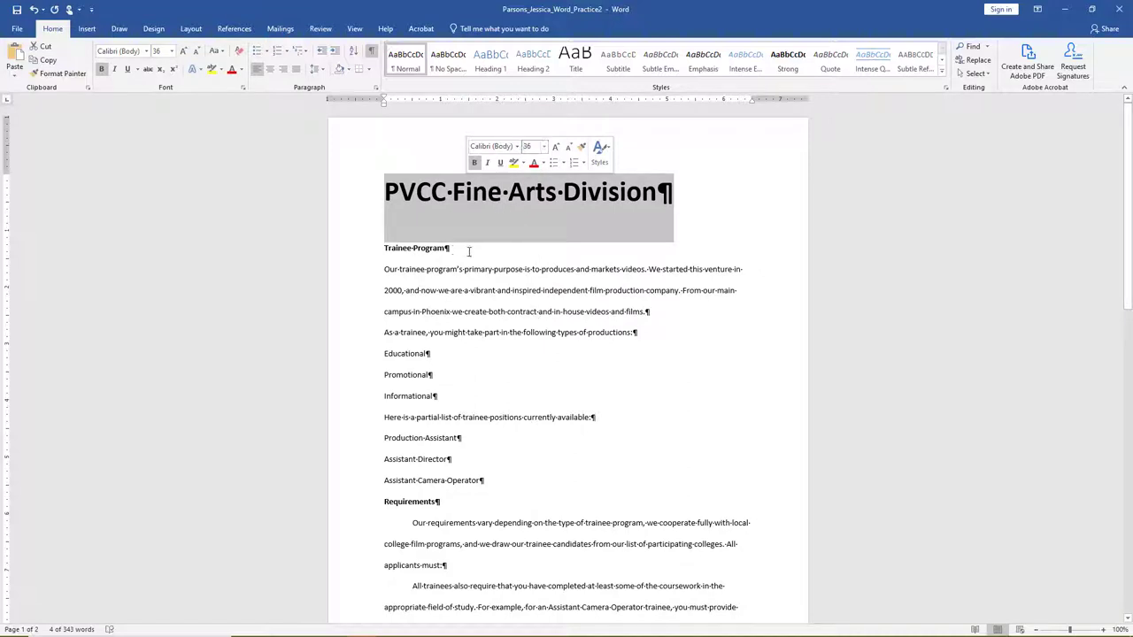
Step: Set the font size of the subtitle "Trainee Program" to 24 pt
drag(451, 249, 384, 244)
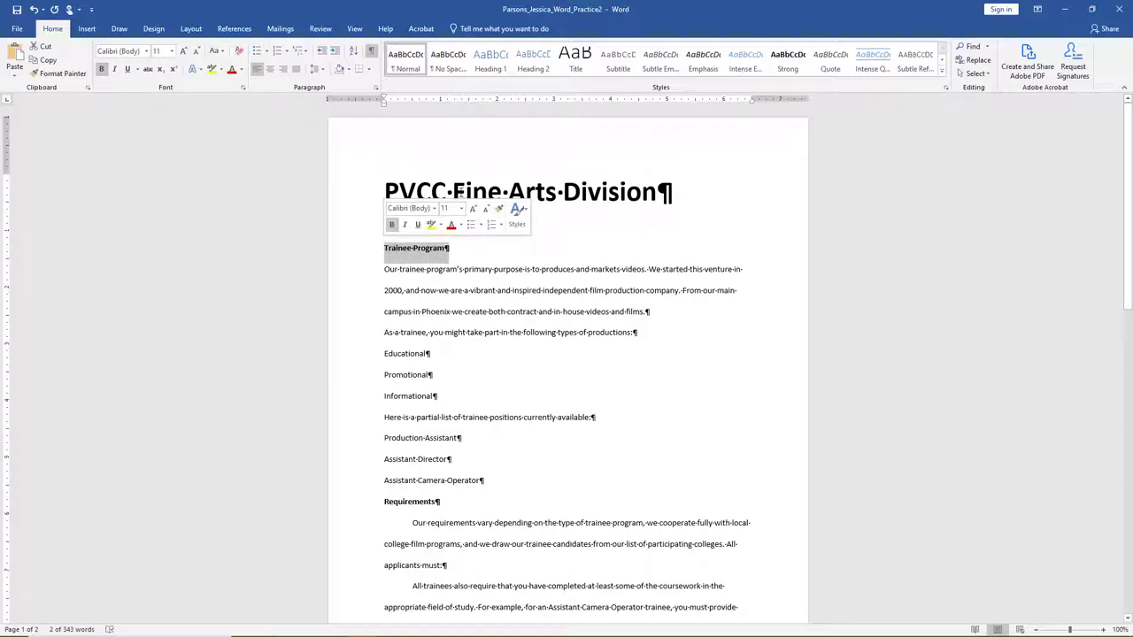
click(460, 208)
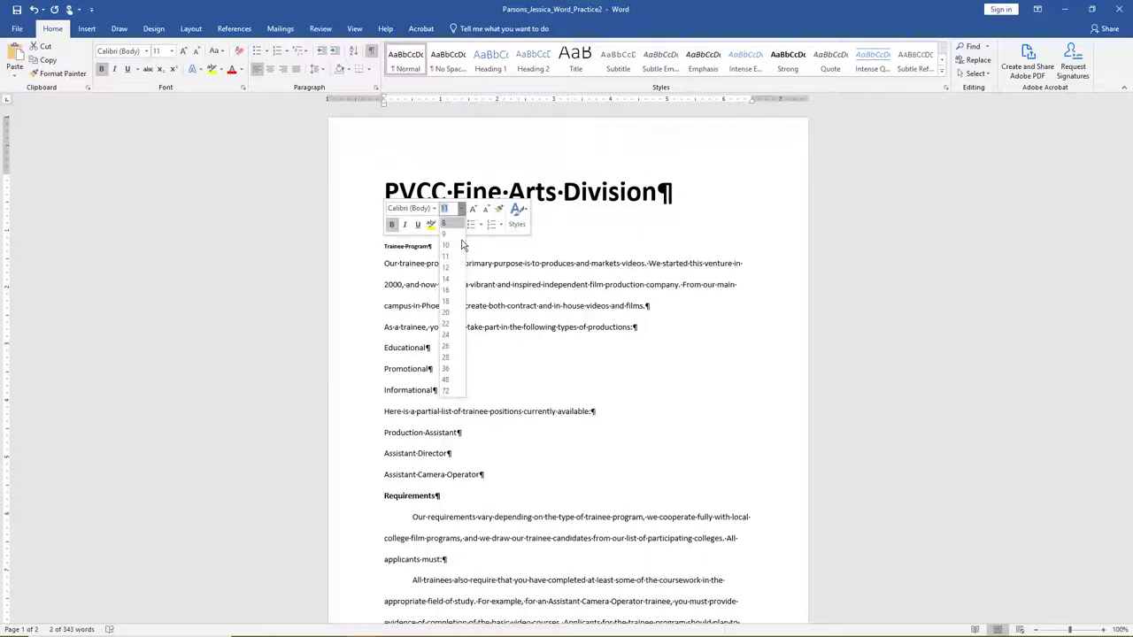
click(446, 334)
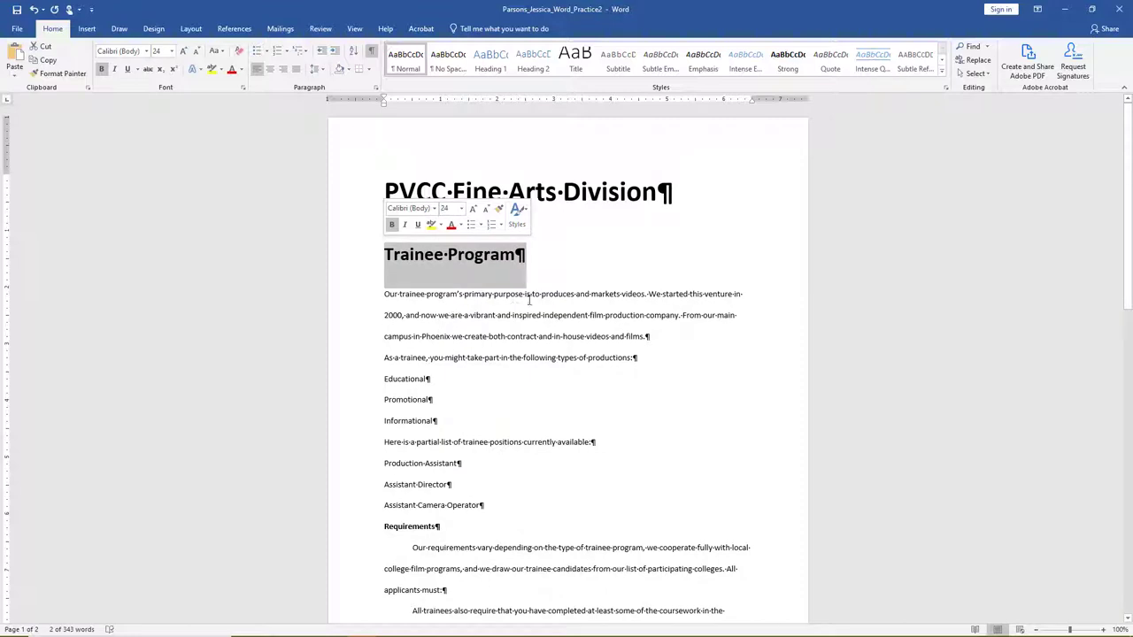
Step: Center the title "PVCC Fine Arts Division" and the subtitle "Trainee Program" on the page
click(525, 254)
shift+click(375, 182)
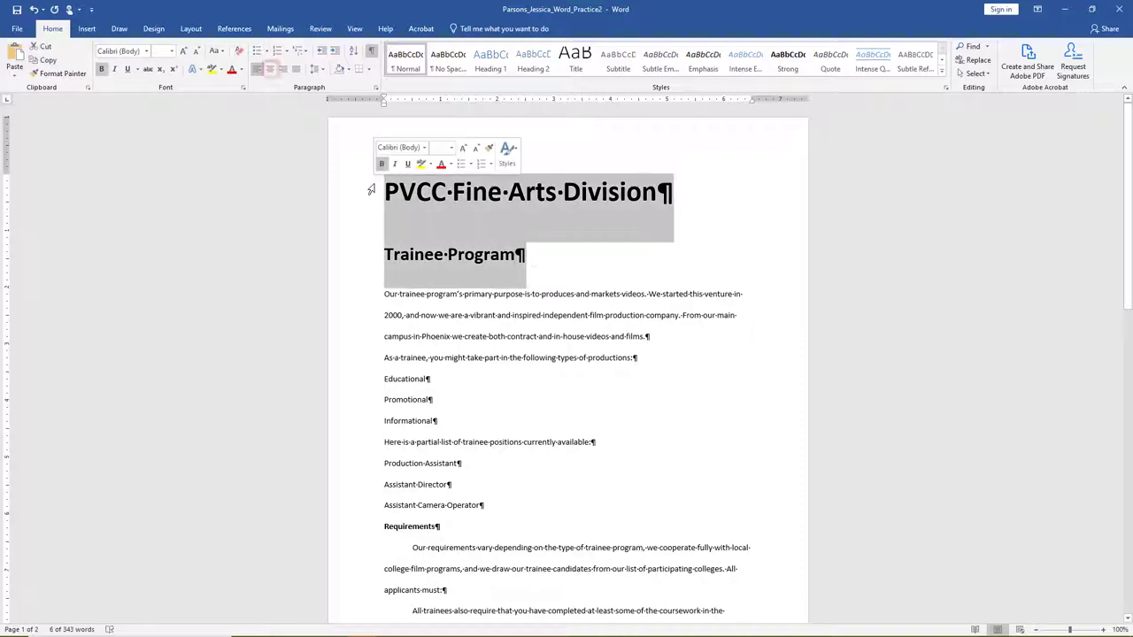
key(ctrl+e)
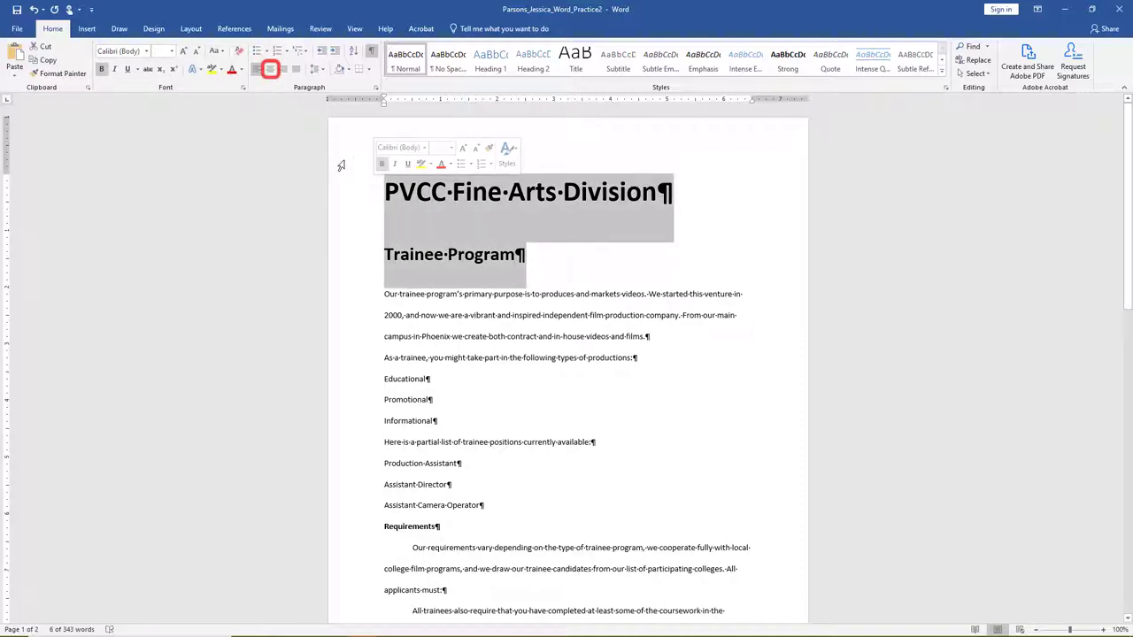
click(272, 71)
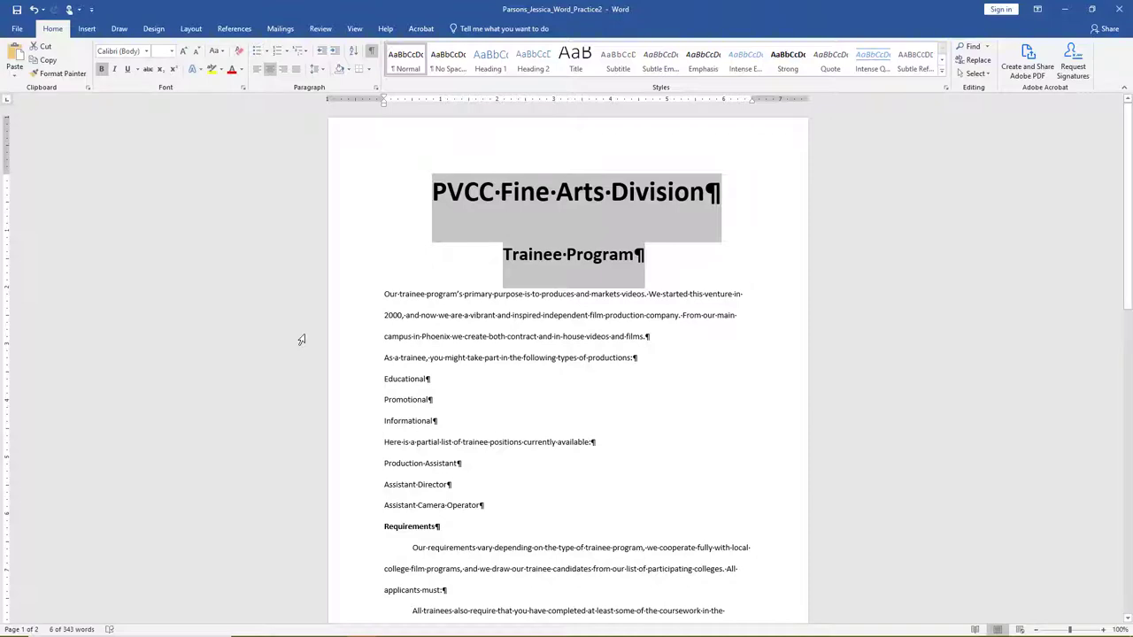
Step: Set the line spacing of the entire document to 1.5 and save the file
triple_click(301, 340)
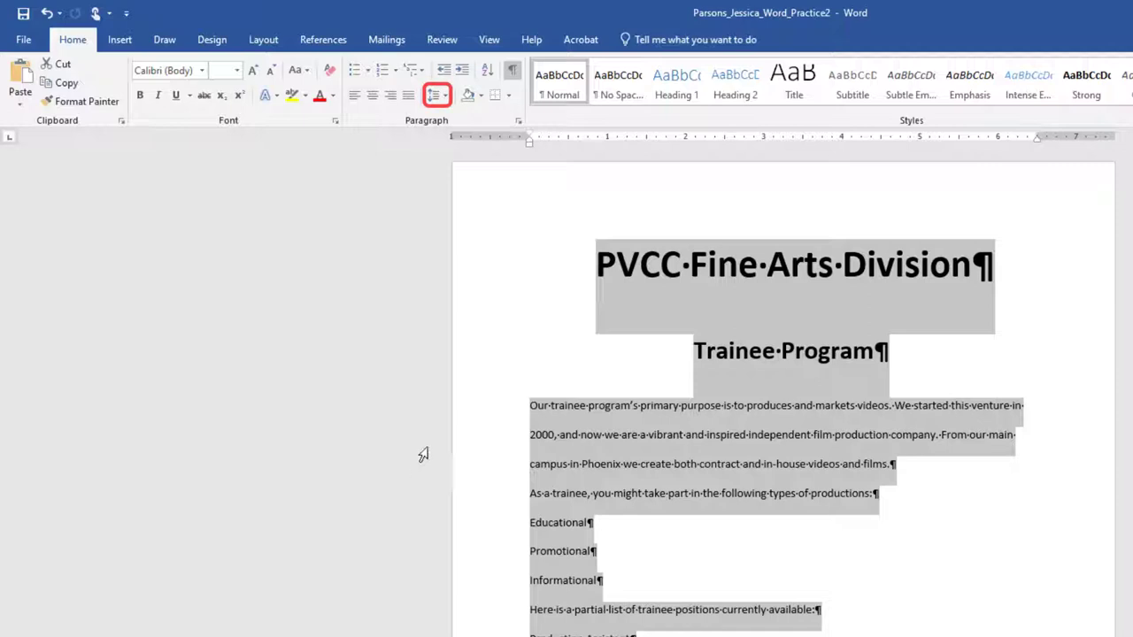
click(445, 97)
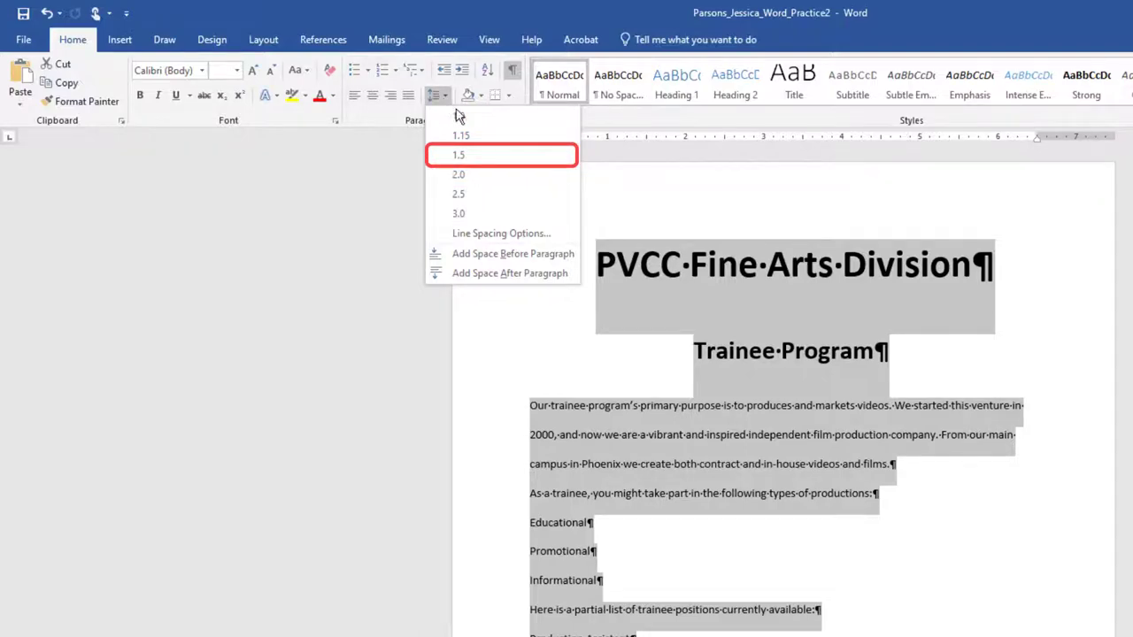
click(487, 164)
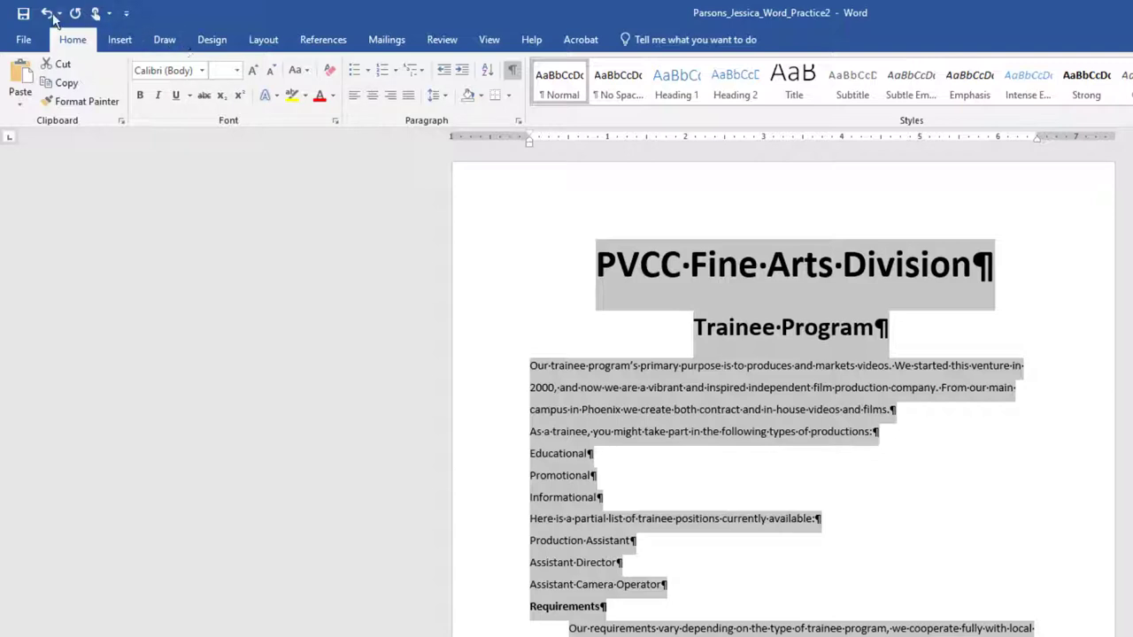
click(23, 14)
Step: Apply a 0.5-inch first-line indent to the paragraph beginning "Our trainee program's primary purpose"
click(523, 369)
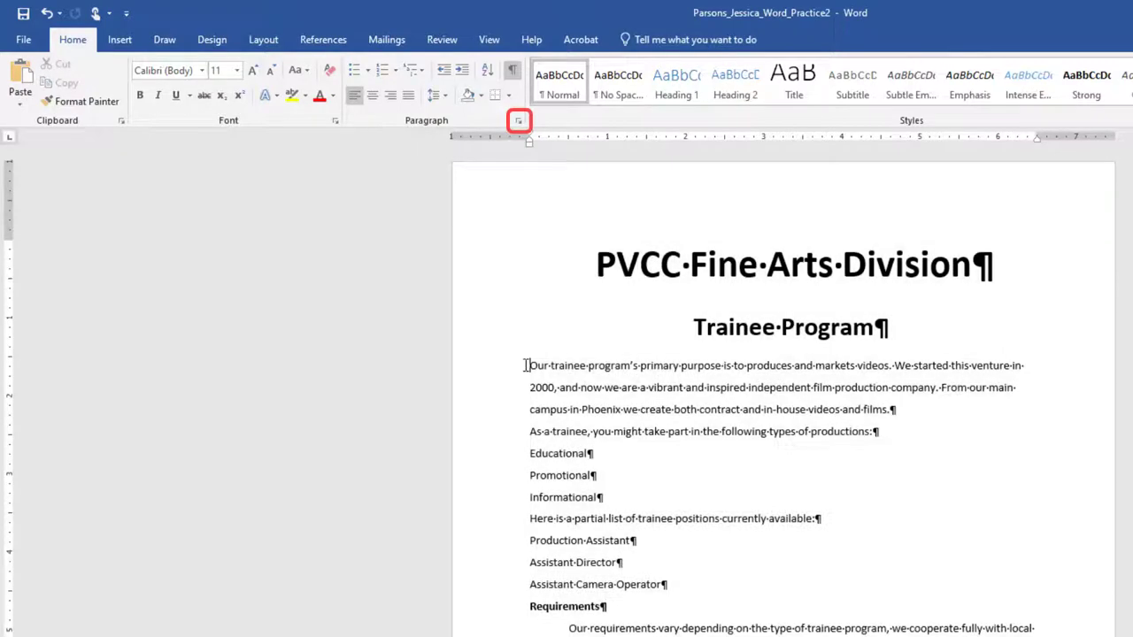
click(519, 120)
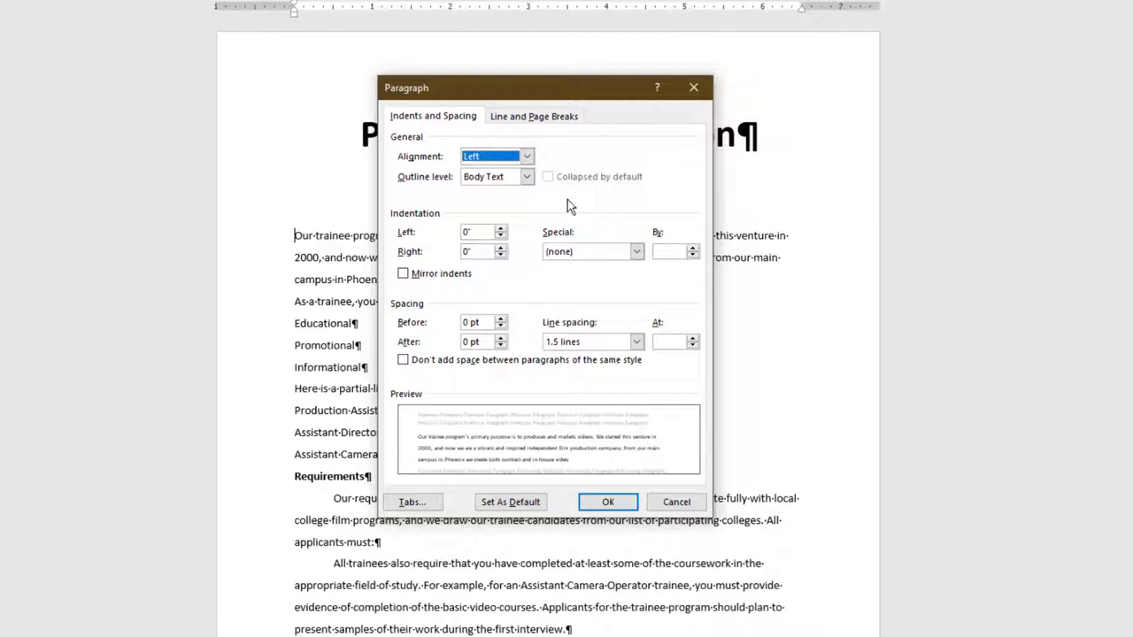
click(600, 250)
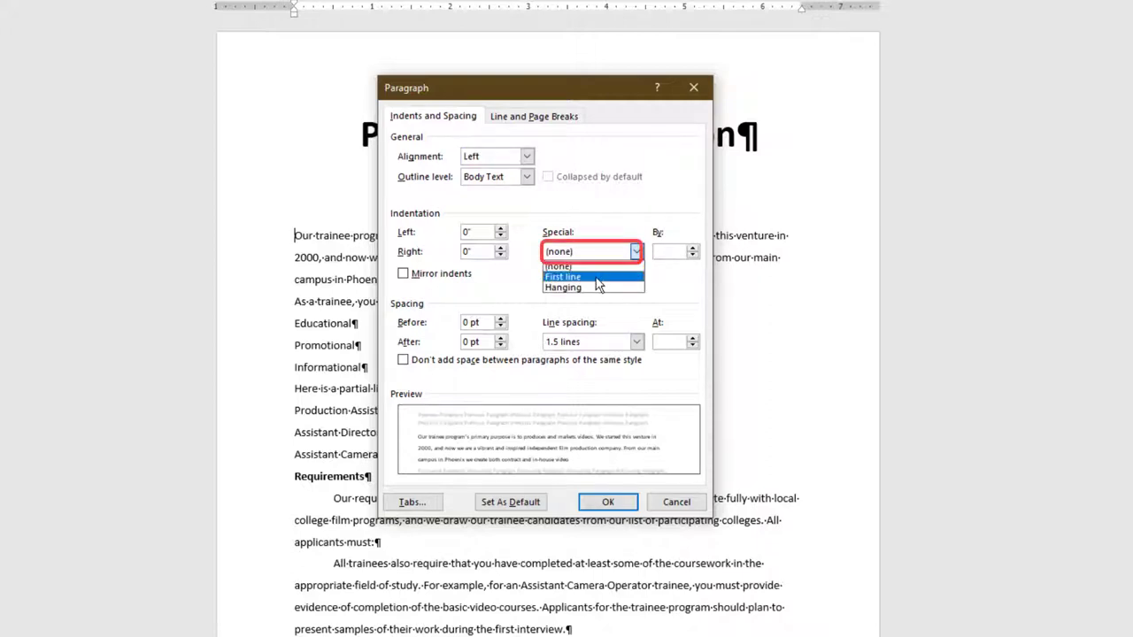
click(598, 278)
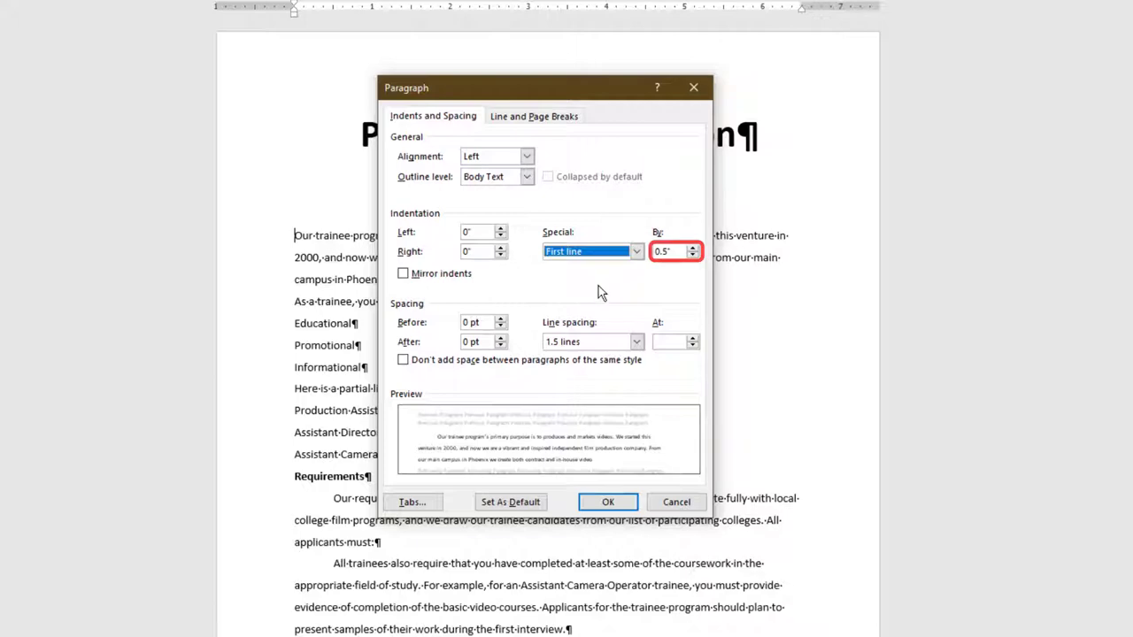
click(619, 508)
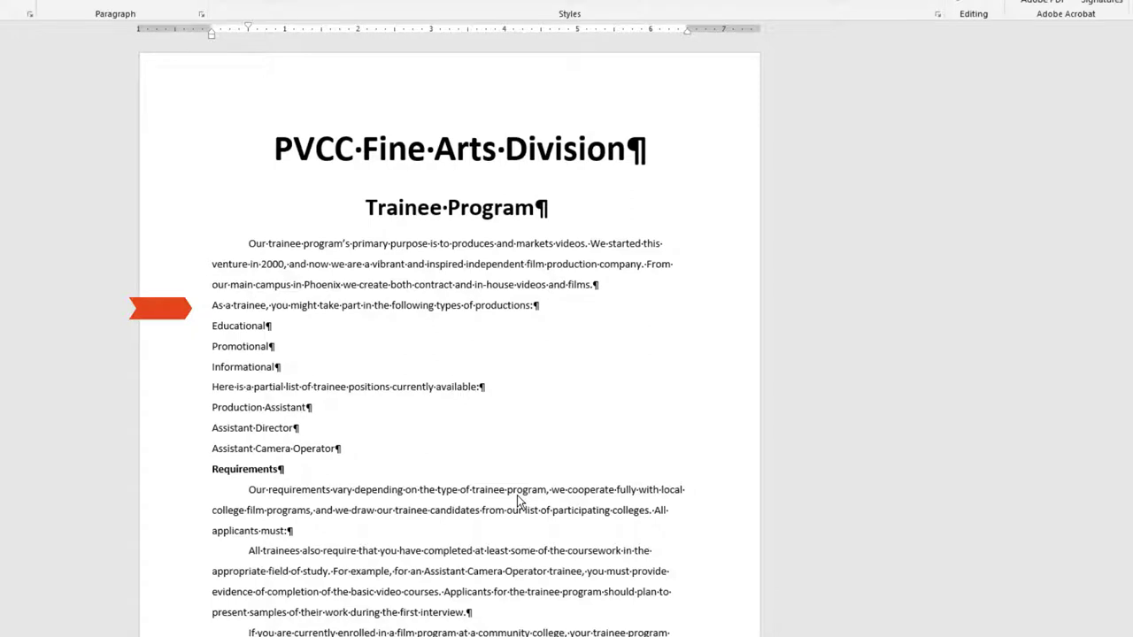
Step: Indent the paragraphs beginning "As a trainee" and "Here is a partial list" 0.5 inch from the left margin
click(210, 304)
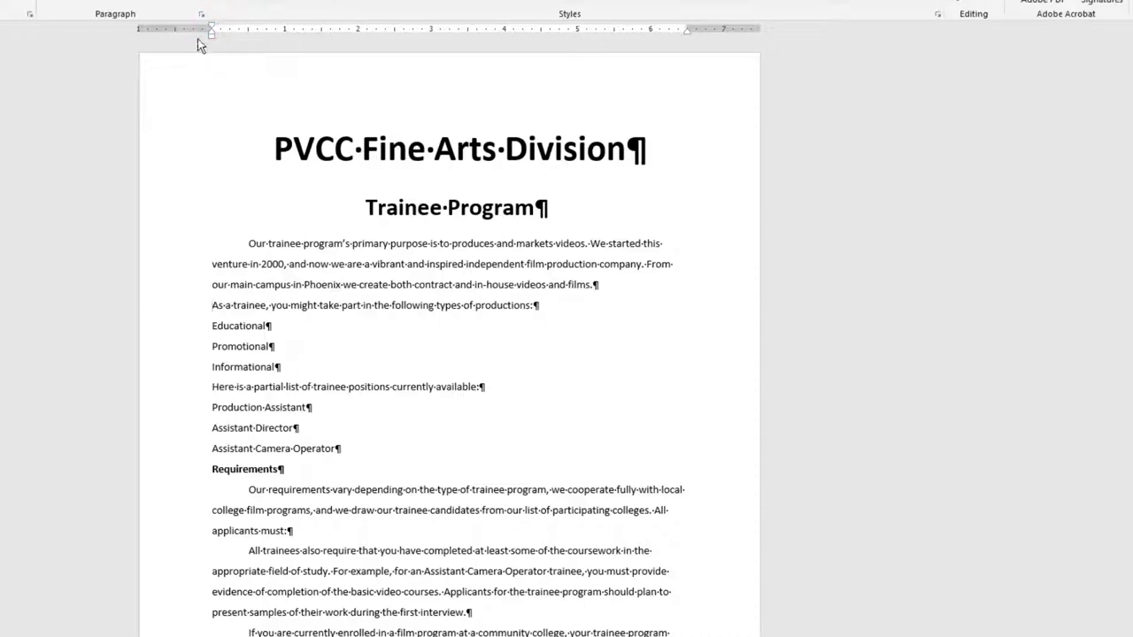
drag(211, 36, 249, 37)
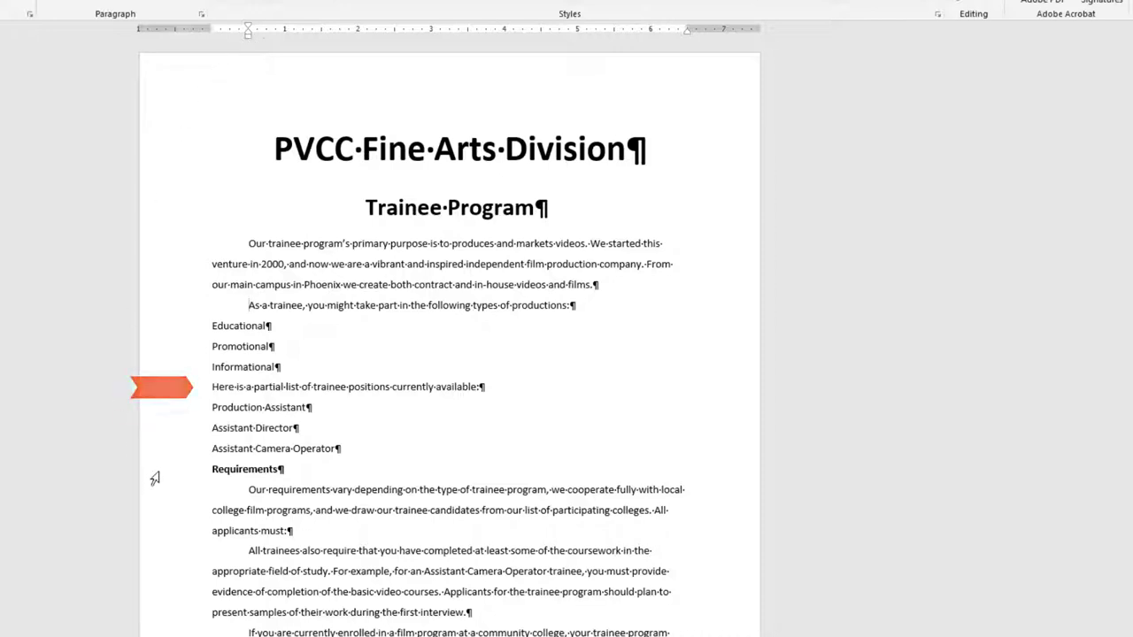
click(210, 386)
drag(213, 28, 249, 28)
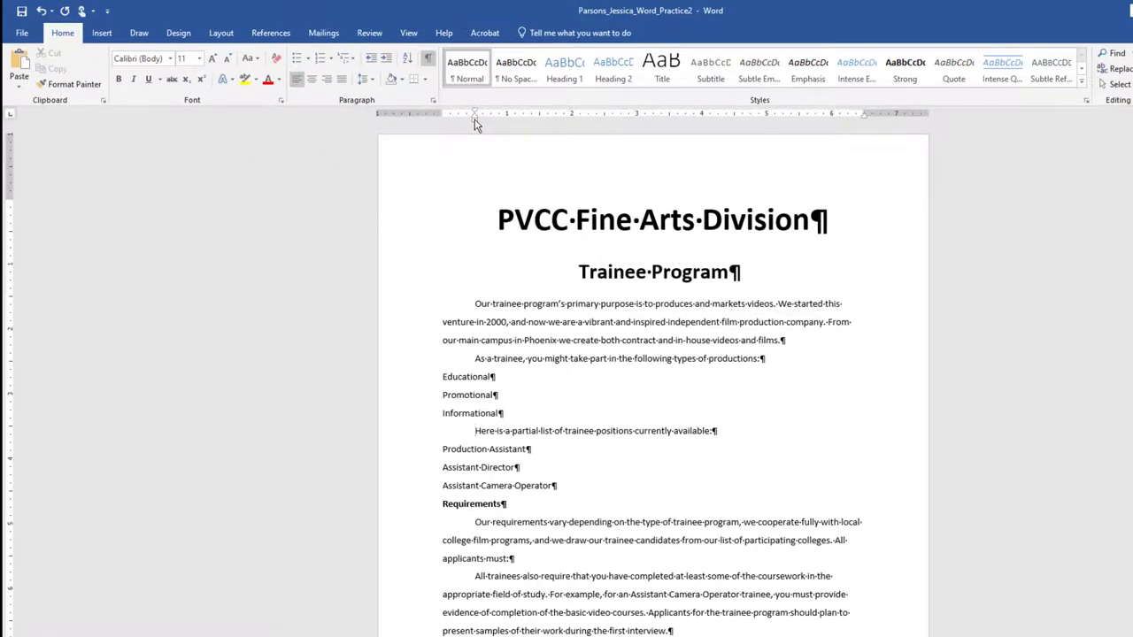
Step: Set the spacing after paragraphs to 6 pt for the entire document
key(ctrl+a)
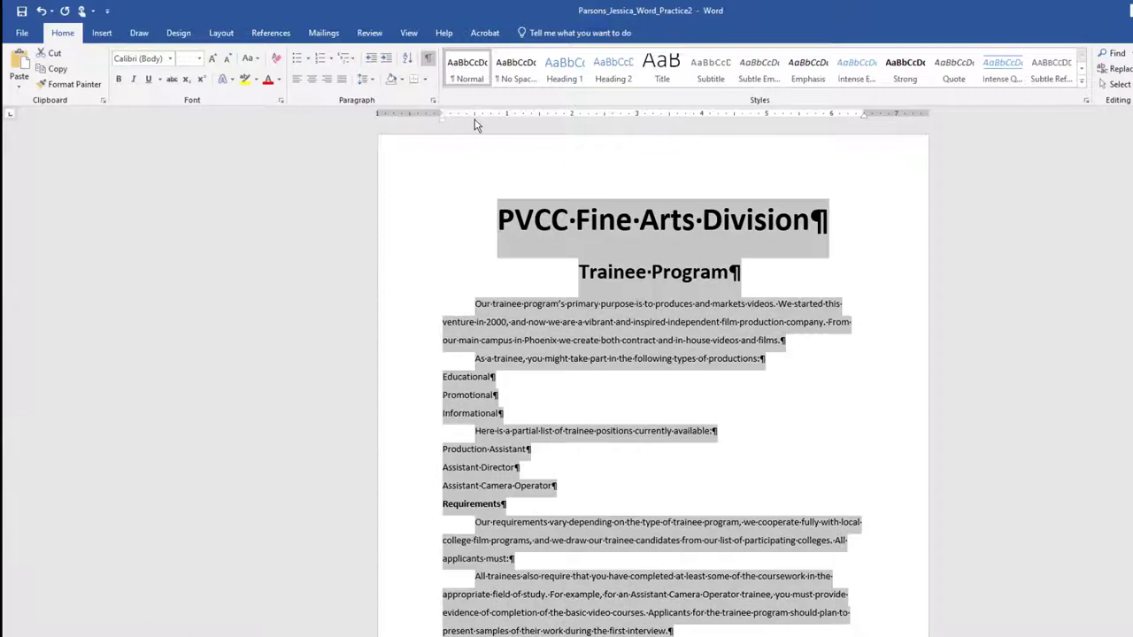
click(431, 100)
click(432, 100)
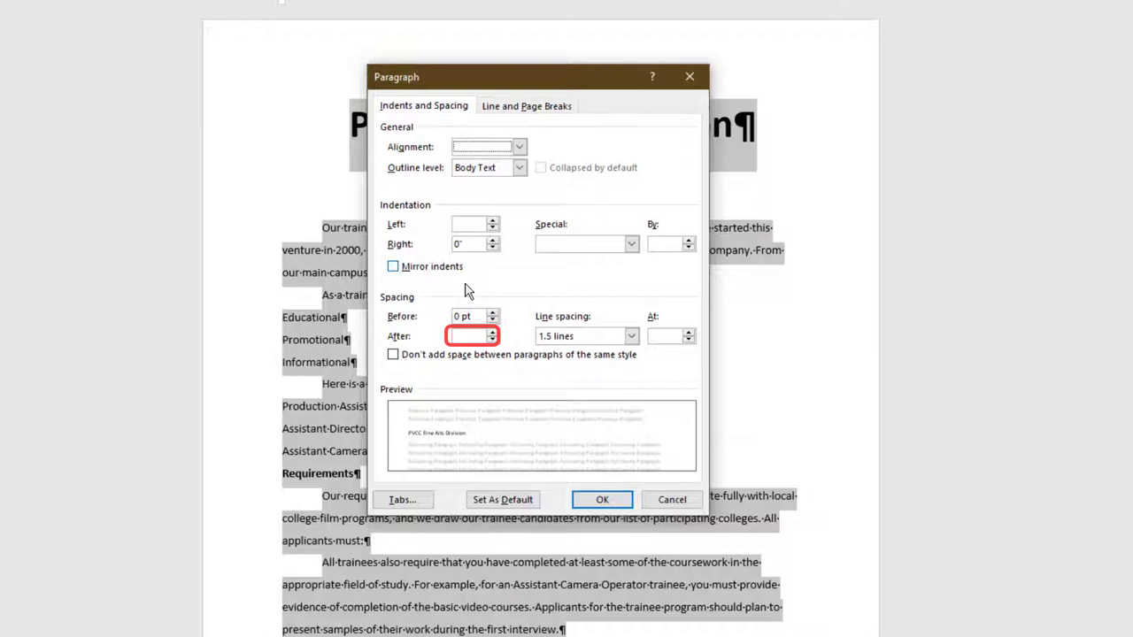
click(493, 340)
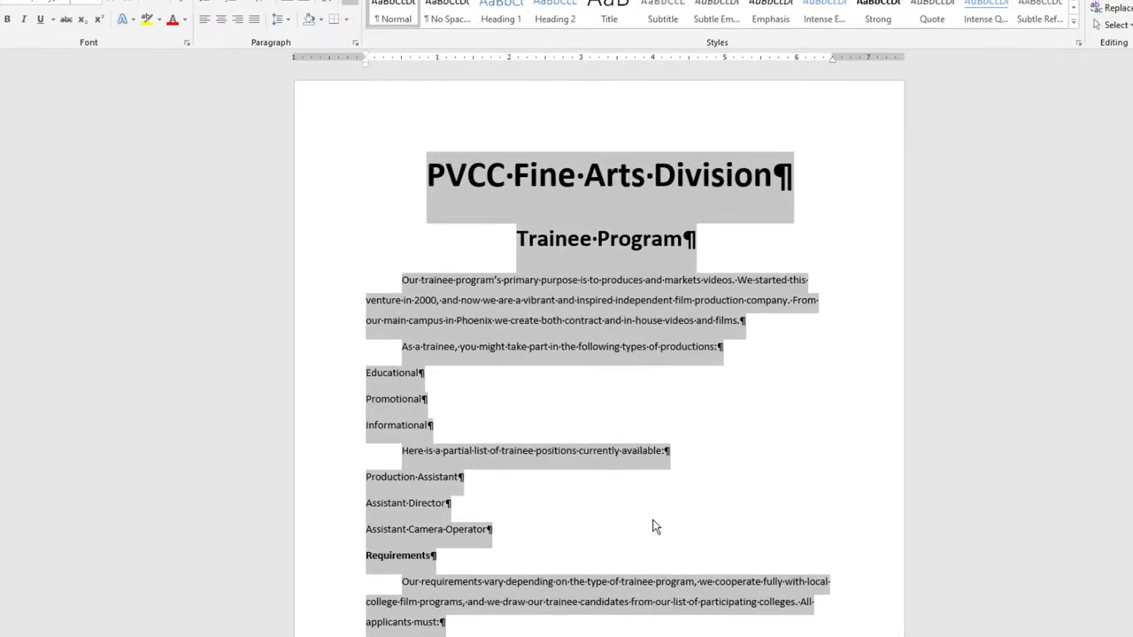
click(652, 523)
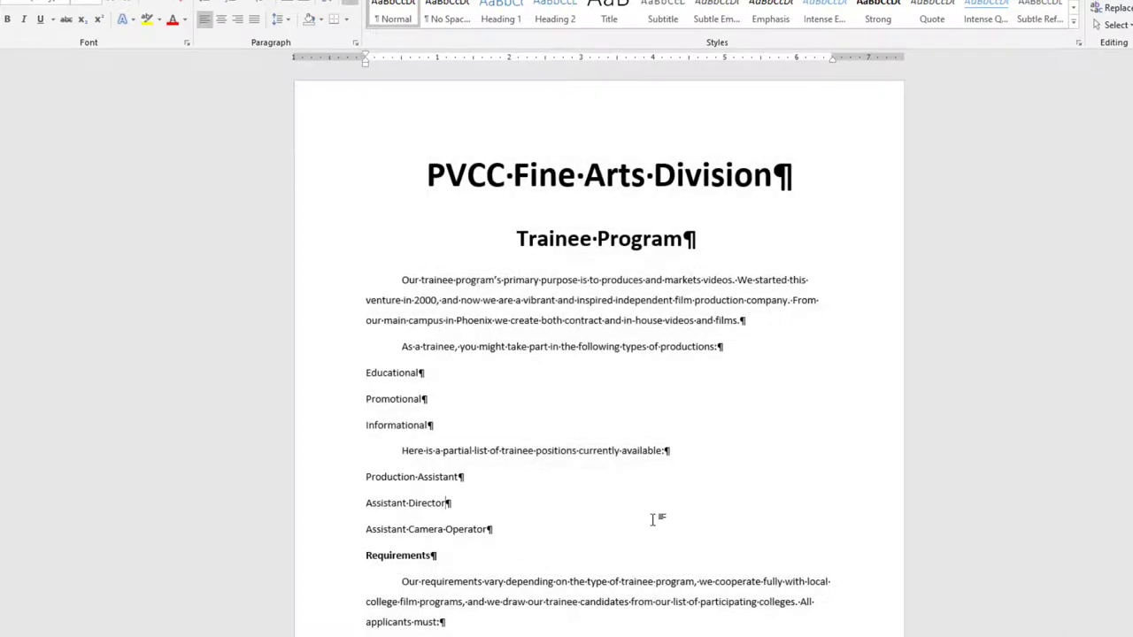
Step: Set the spacing before the headings "Requirements" and "Upcoming Trainee Programs" to 12 pt
scroll(652, 526, down, 5)
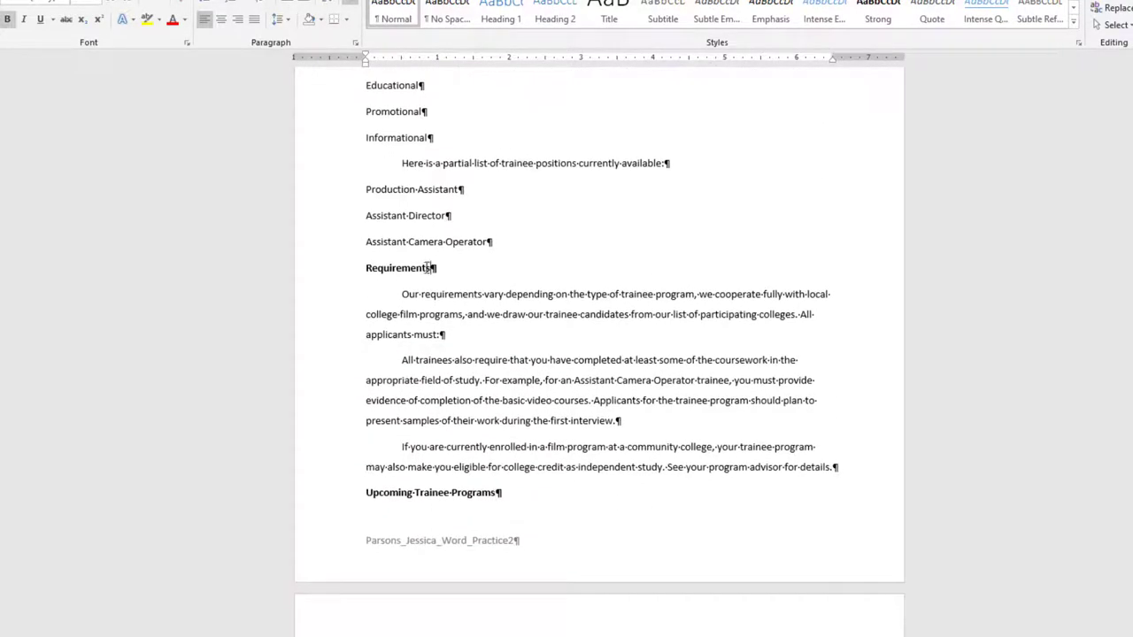
drag(429, 268, 338, 268)
drag(515, 492, 368, 487)
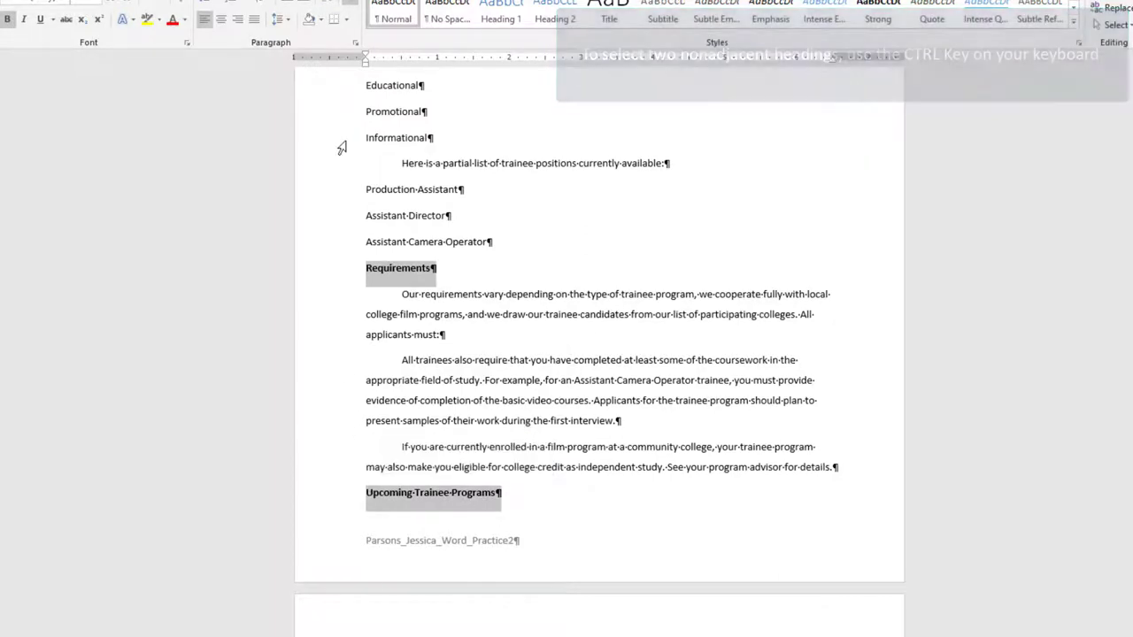
click(355, 43)
click(558, 347)
click(557, 344)
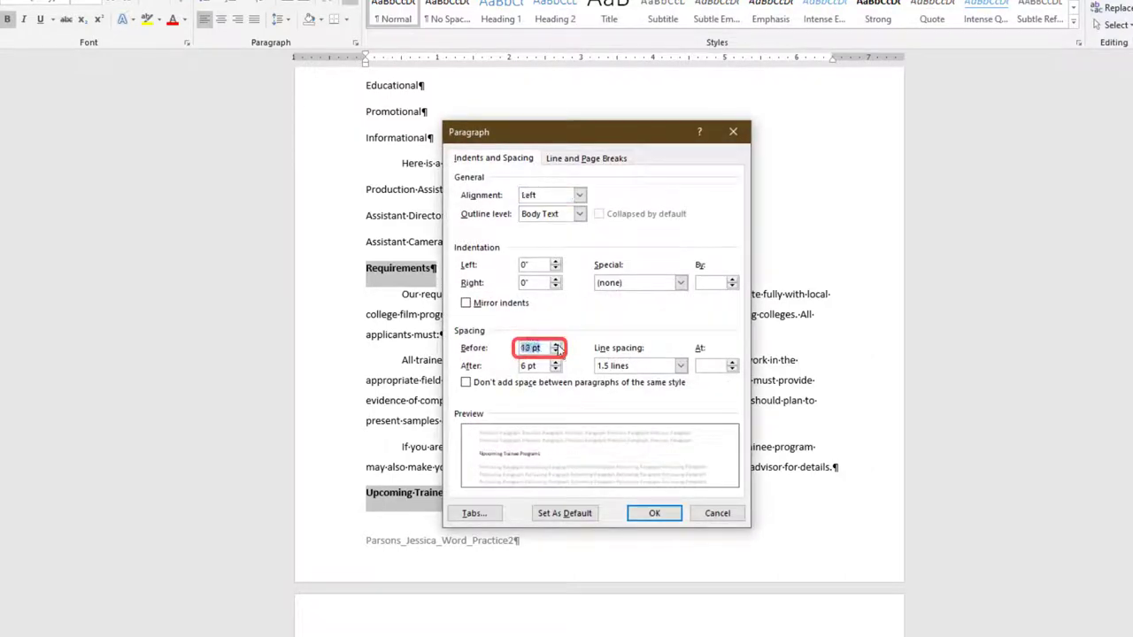
click(654, 513)
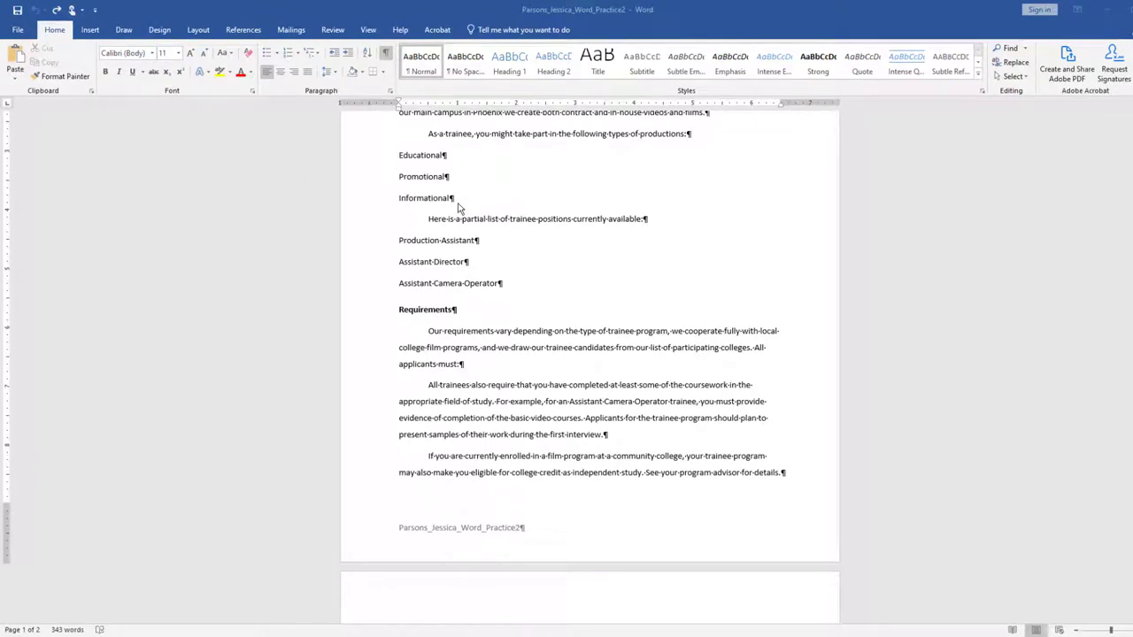
Step: Apply solid round bullets to the production types from "Educational" to "Informational" and the positions from "Production Assistant" to "Assistant Camera Operator"
drag(460, 202, 394, 154)
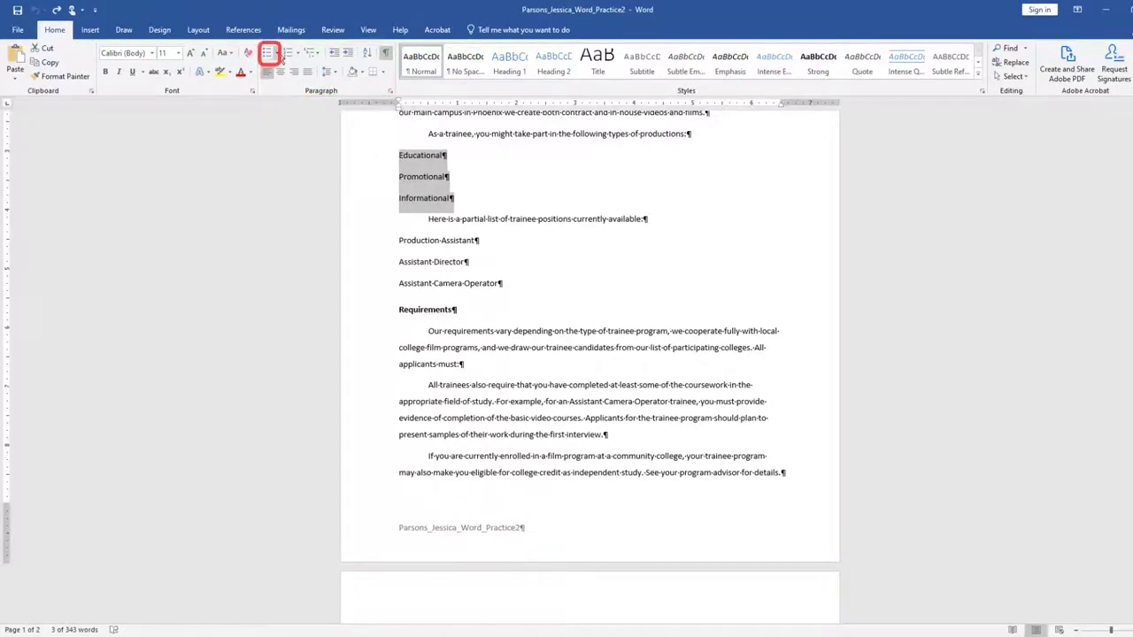
click(278, 54)
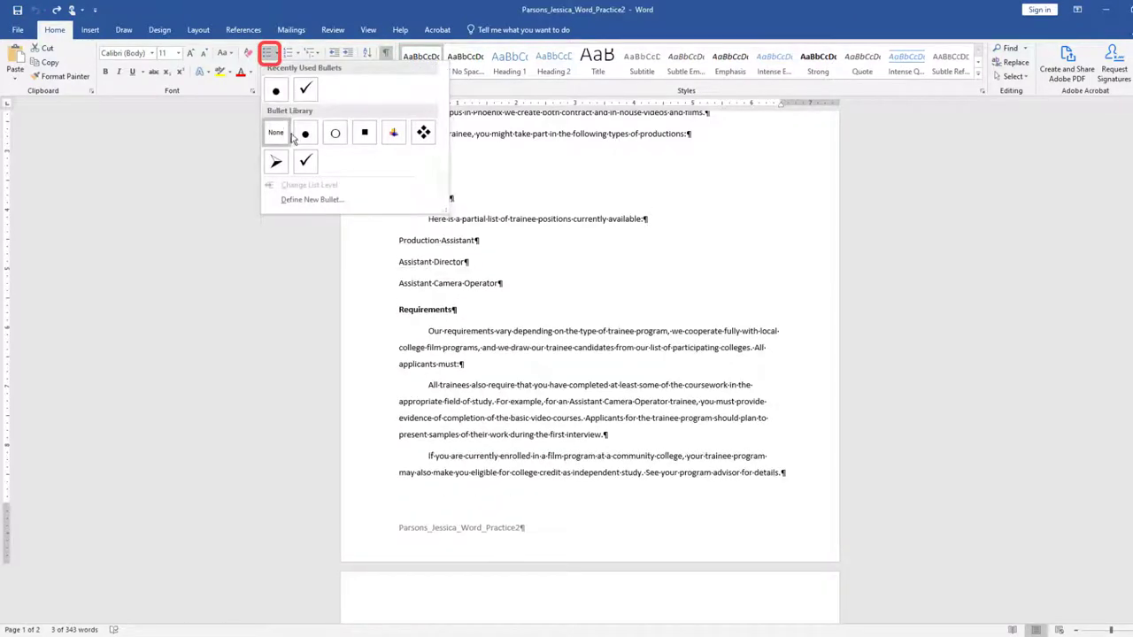
click(304, 134)
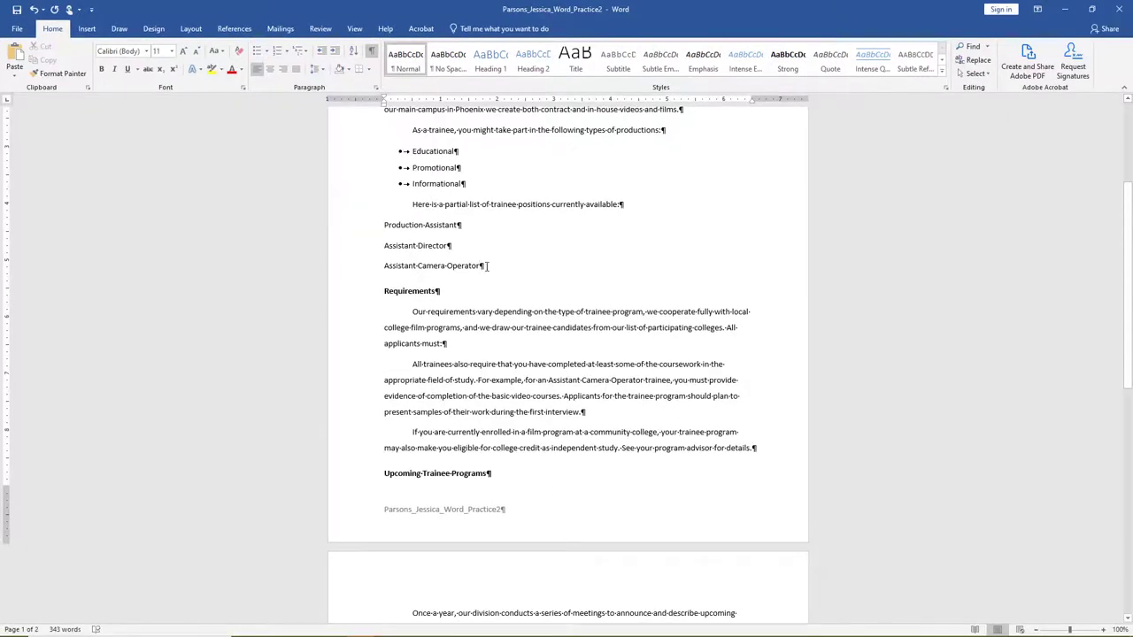
drag(490, 267, 392, 229)
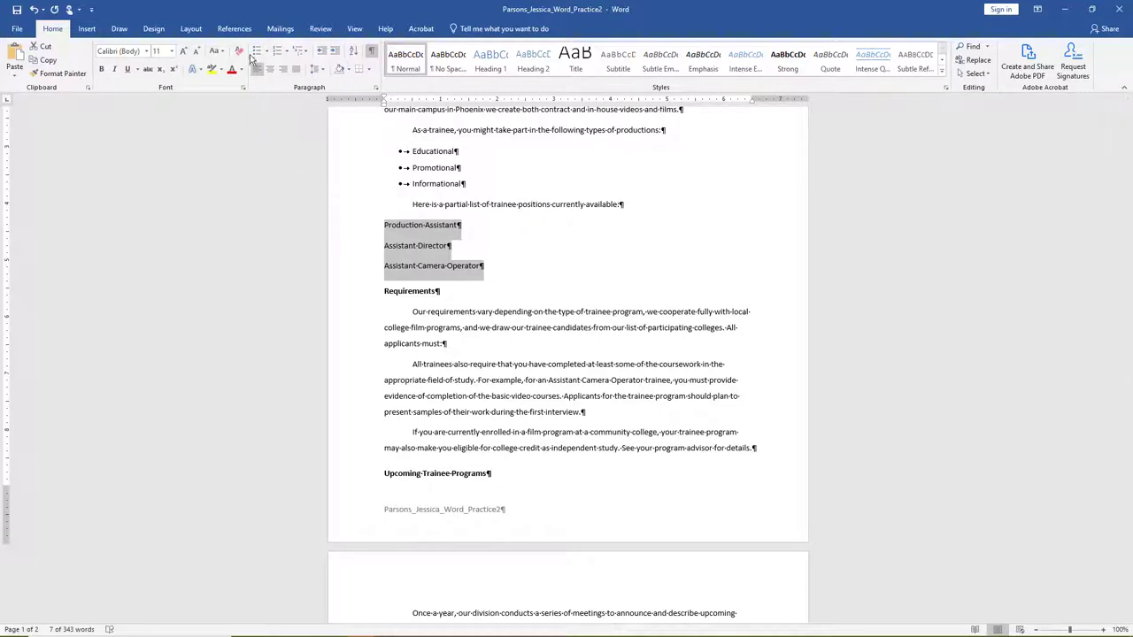
click(265, 50)
click(293, 125)
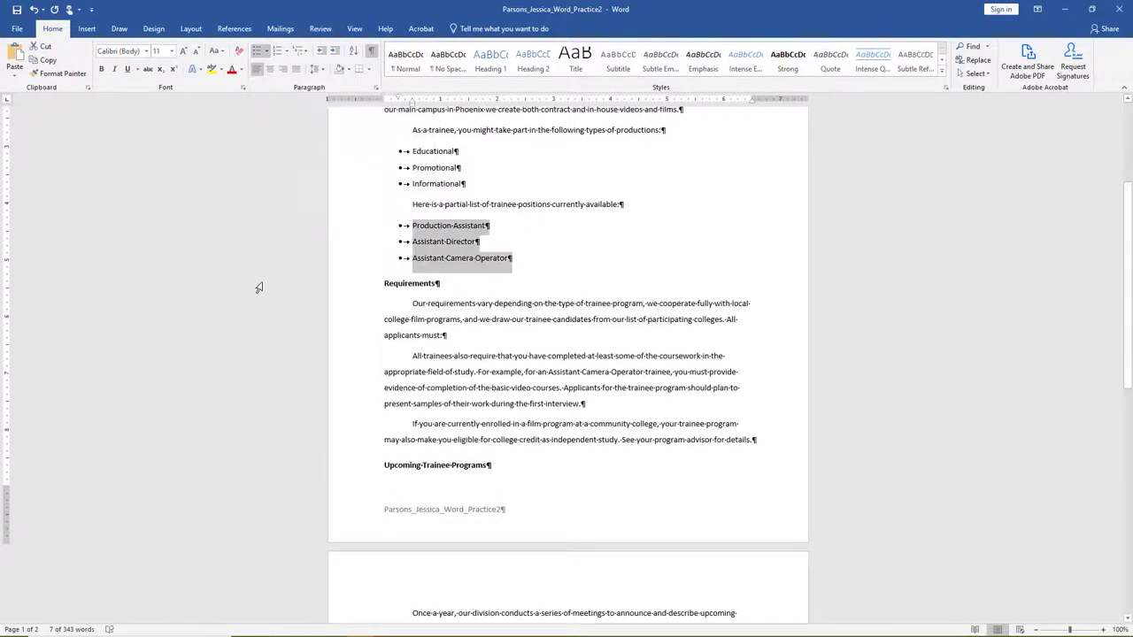
Step: Apply solid round bullets to the four October meeting lines, from "Technical" to "Art", on the second page
scroll(556, 347, down, 6)
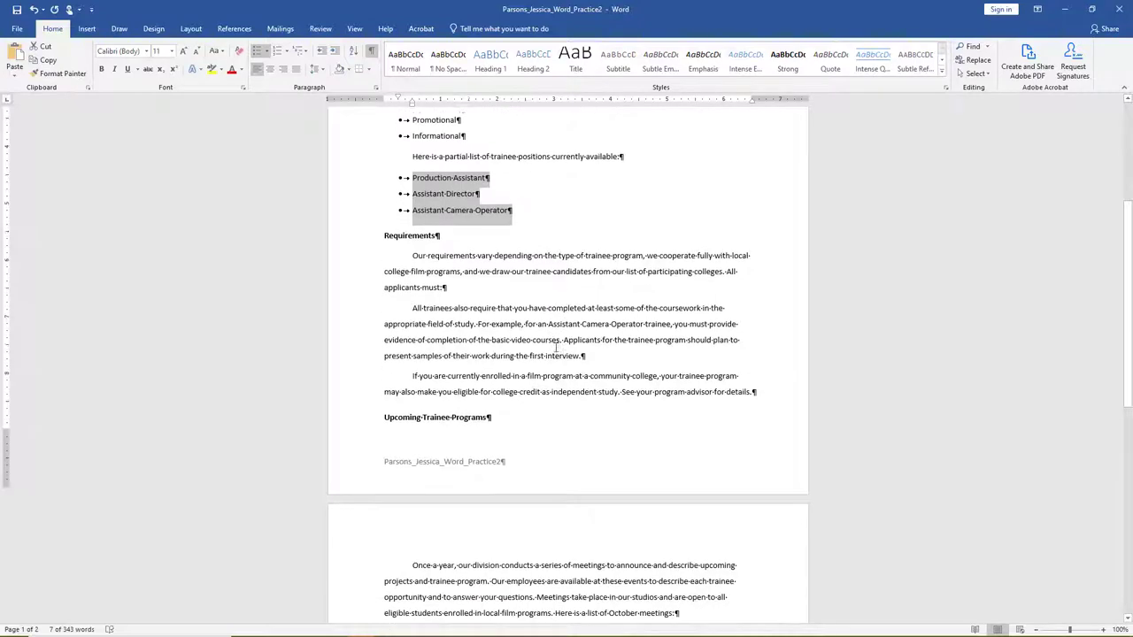
scroll(556, 347, down, 1)
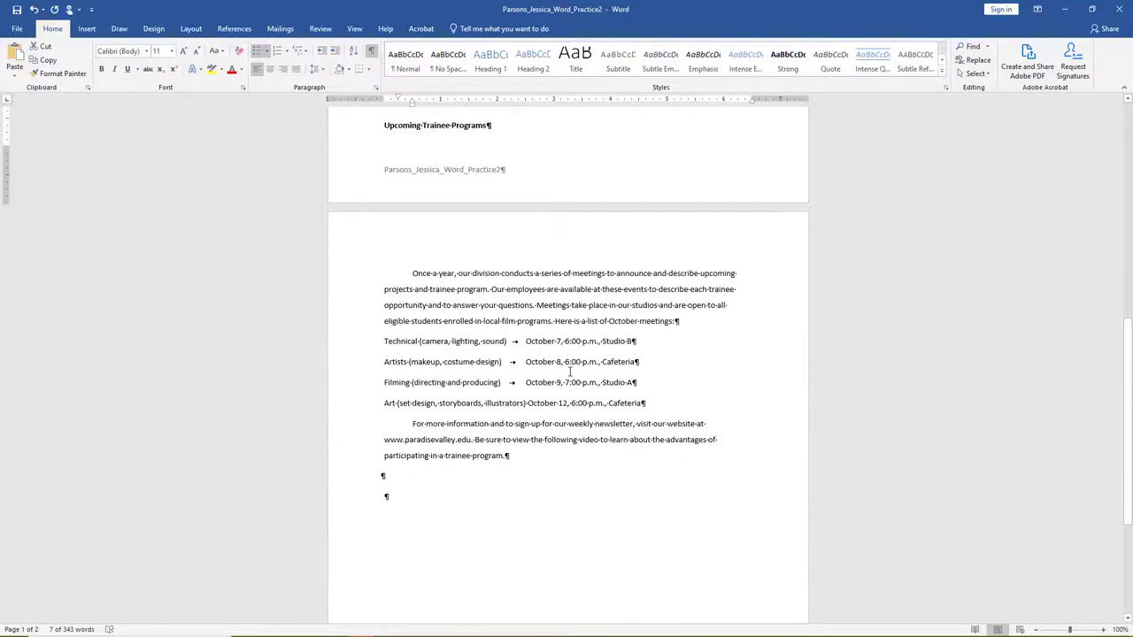
drag(647, 403, 385, 341)
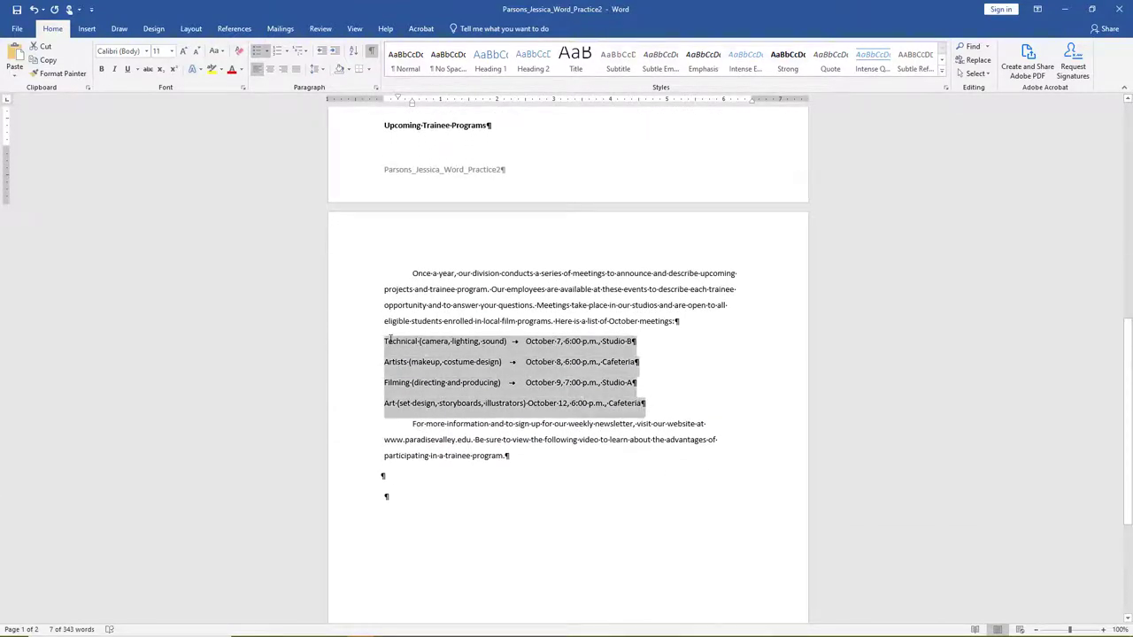
click(256, 51)
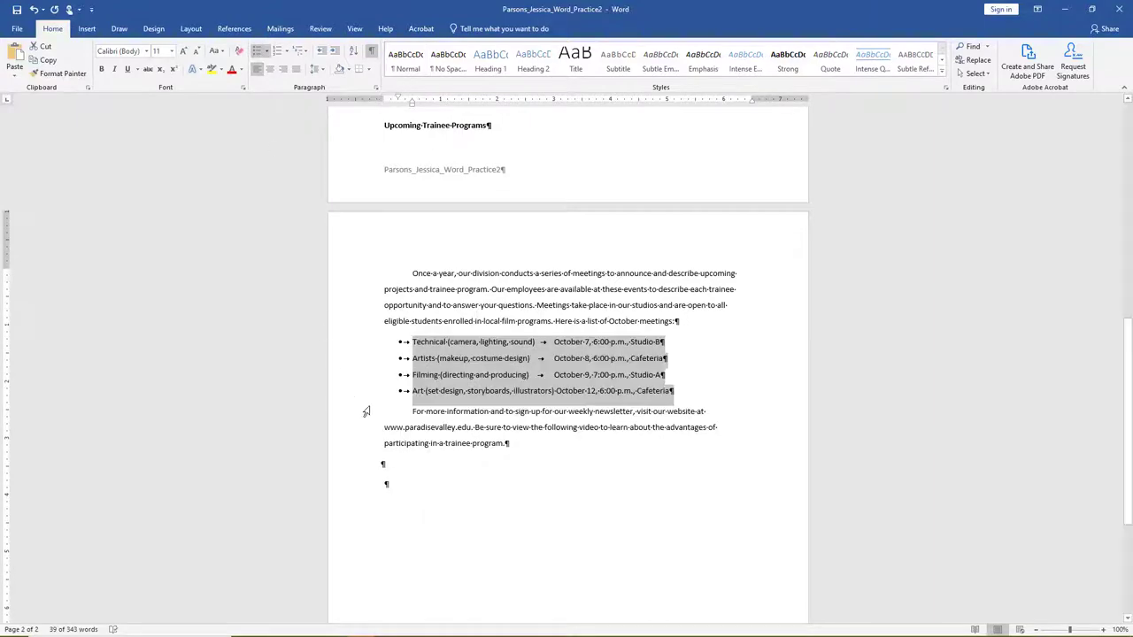
Step: Add bullets below "applicants must:": "Be enrolled in an accredited video program", "Be available during the entire production process", "Submit three faculty letters of recommendation"
scroll(366, 411, up, 4)
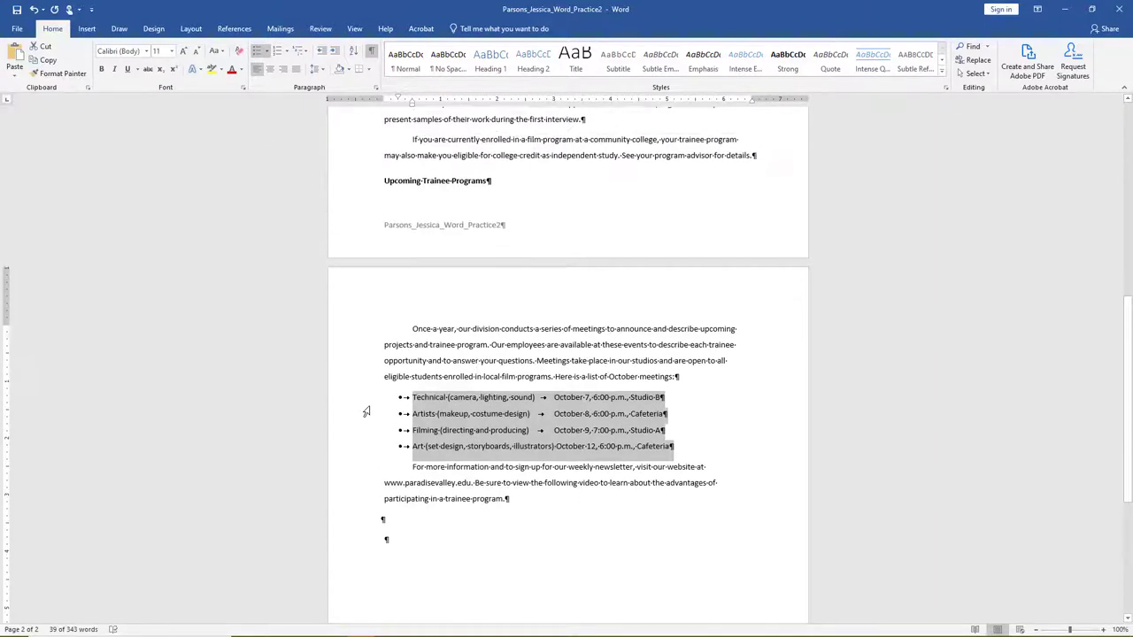
scroll(365, 411, up, 2)
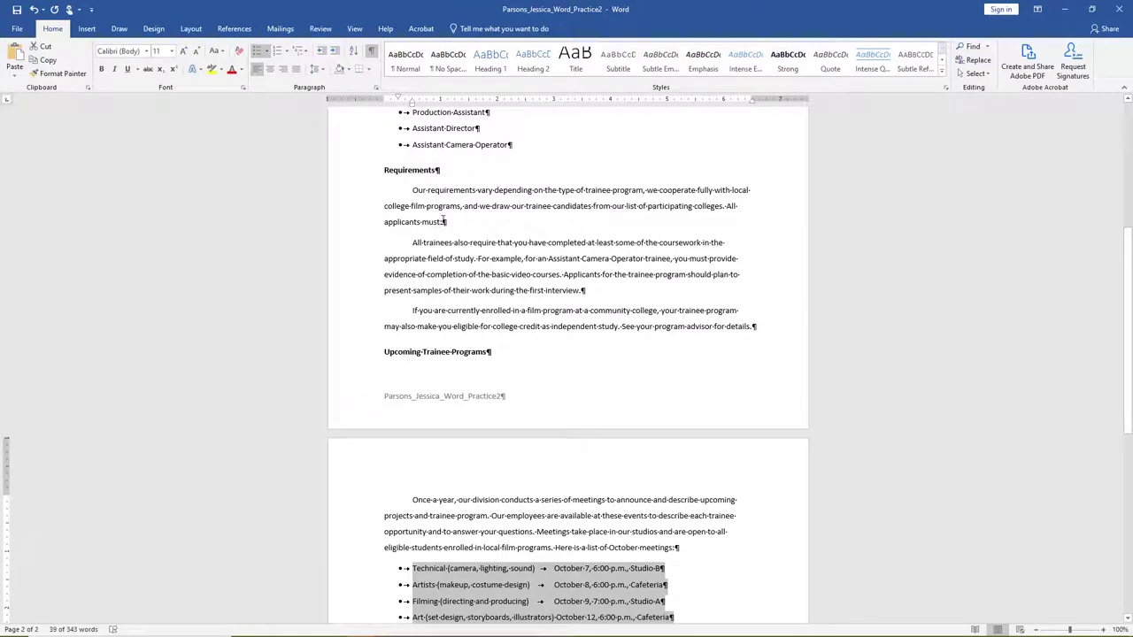
click(443, 222)
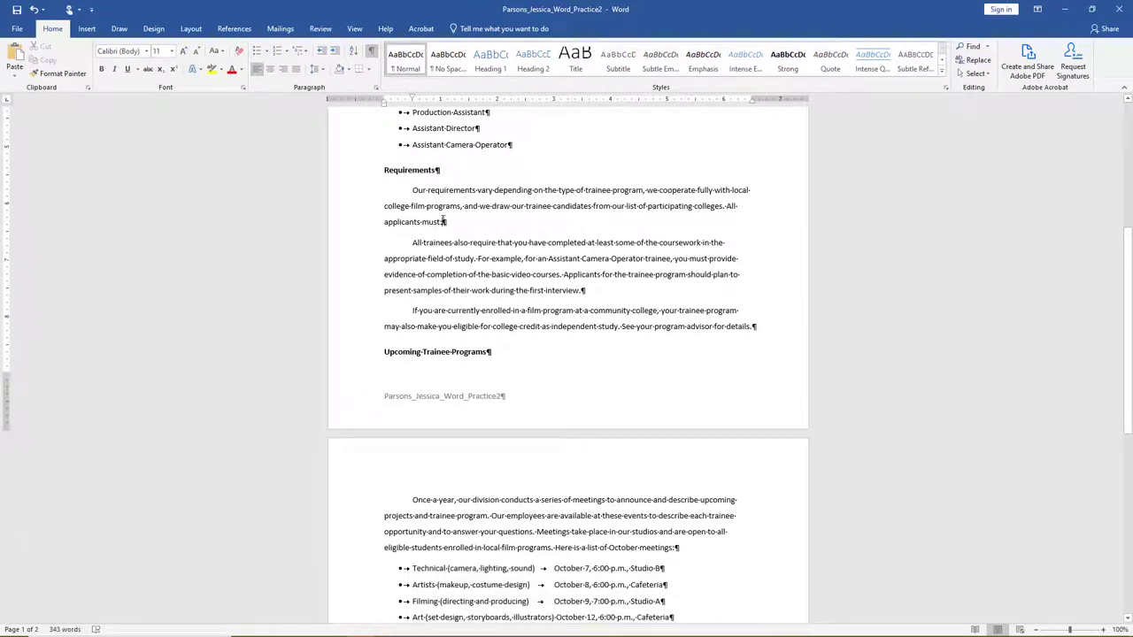
key(Return)
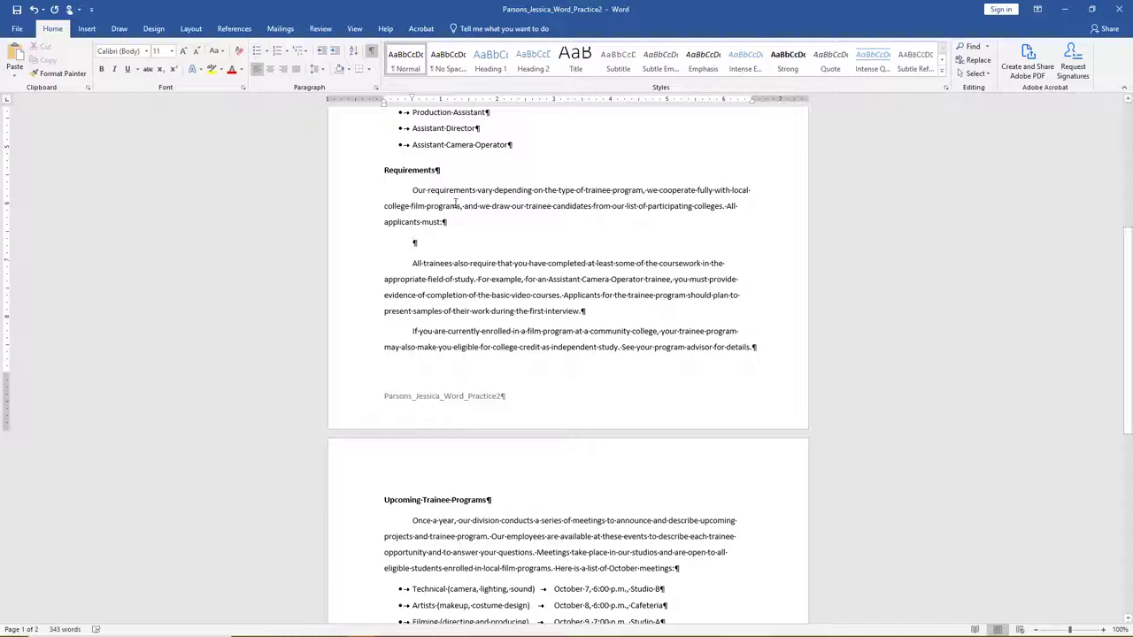
text(Be enrolled in an accredited video program)
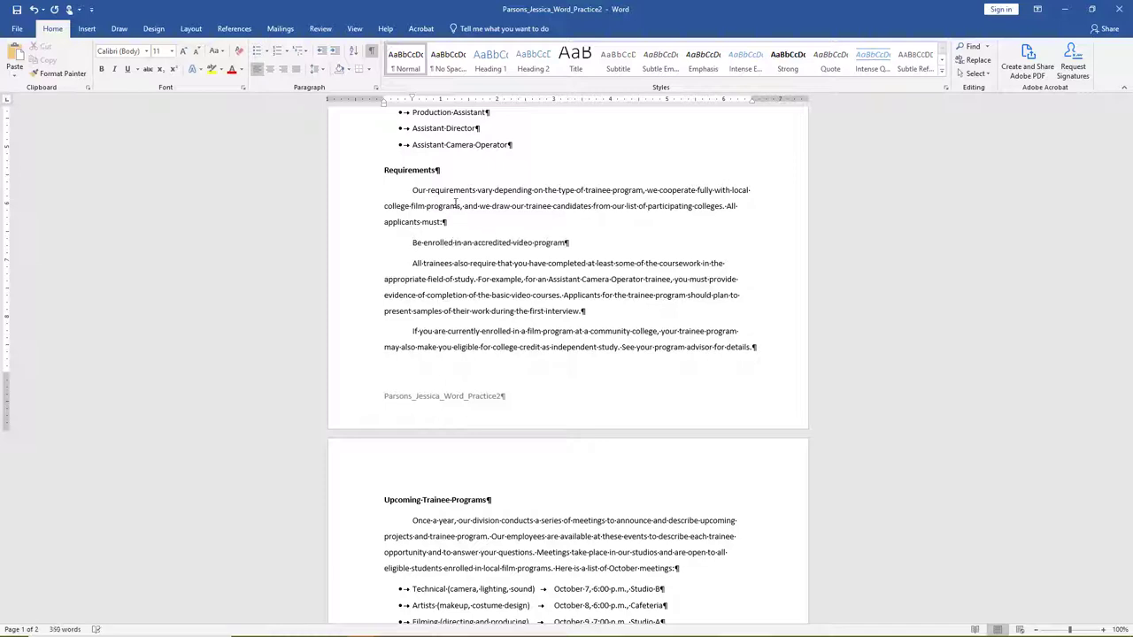
key(Return)
text(Be available during the entire production process)
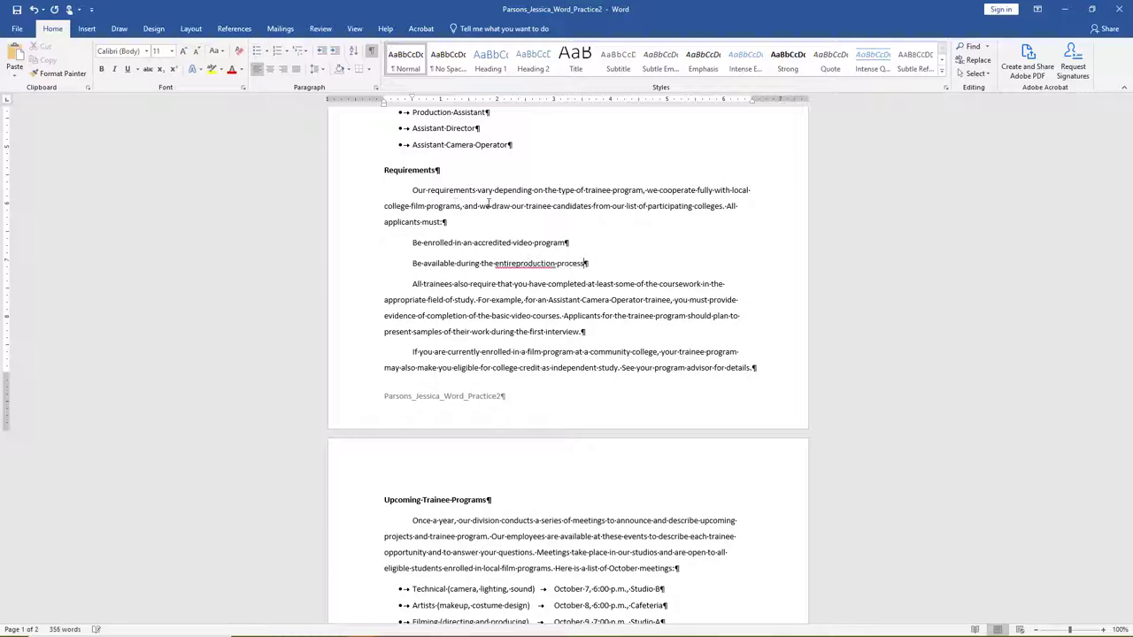
key(Return)
text(Submit three faculty letters of recommendation)
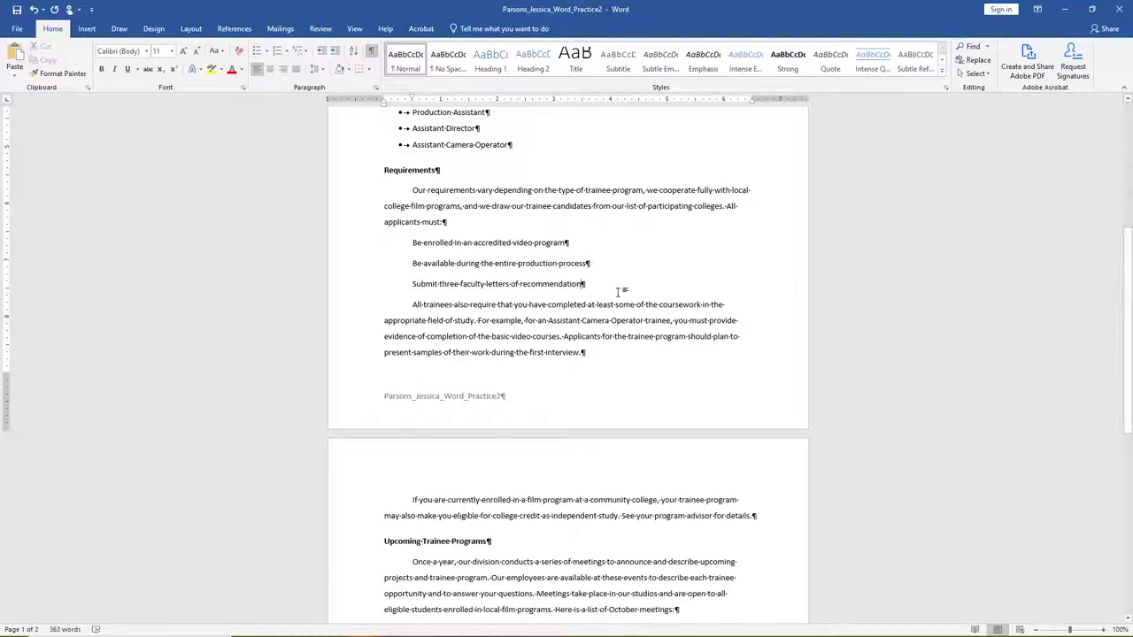
drag(586, 285, 411, 247)
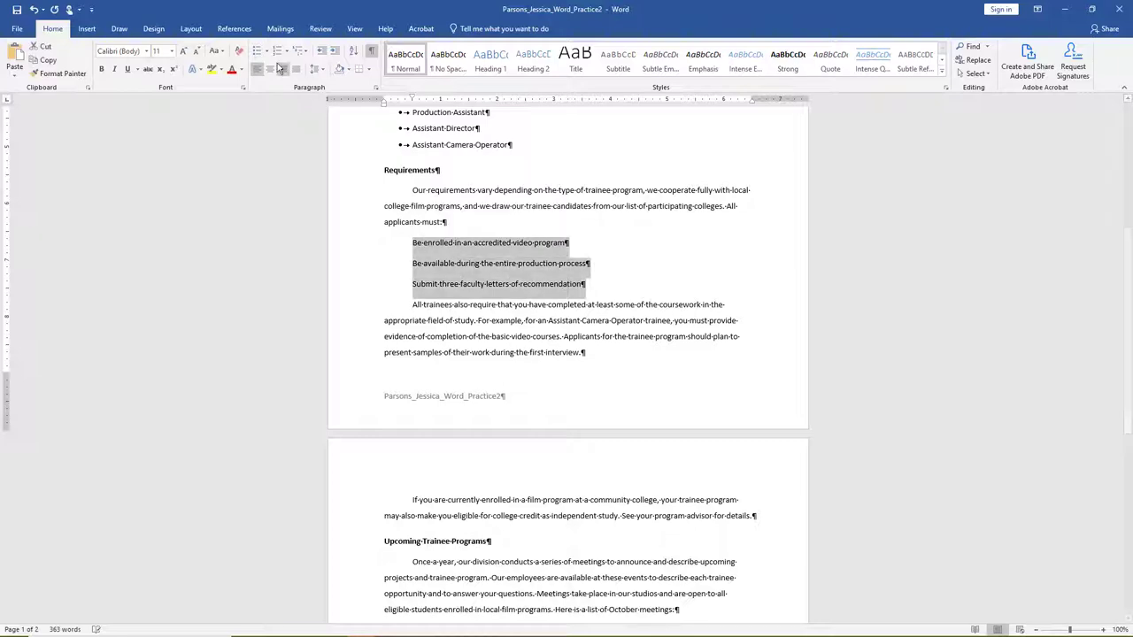
click(257, 50)
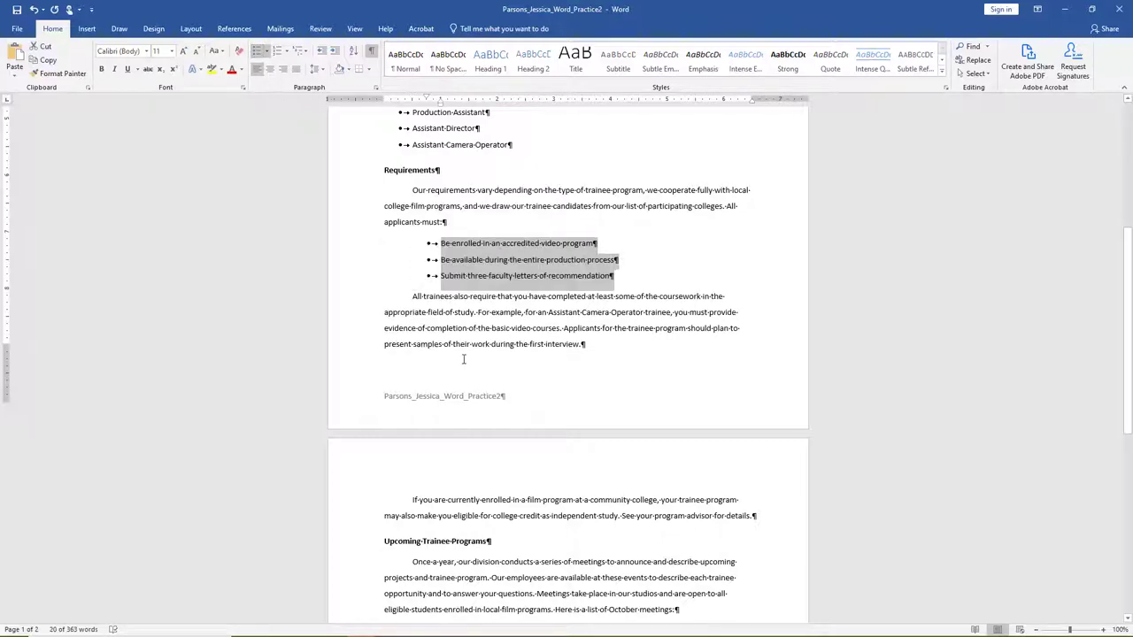
Step: Change the bullets of the four October meeting lines to check marks
scroll(463, 356, down, 5)
drag(684, 455, 414, 403)
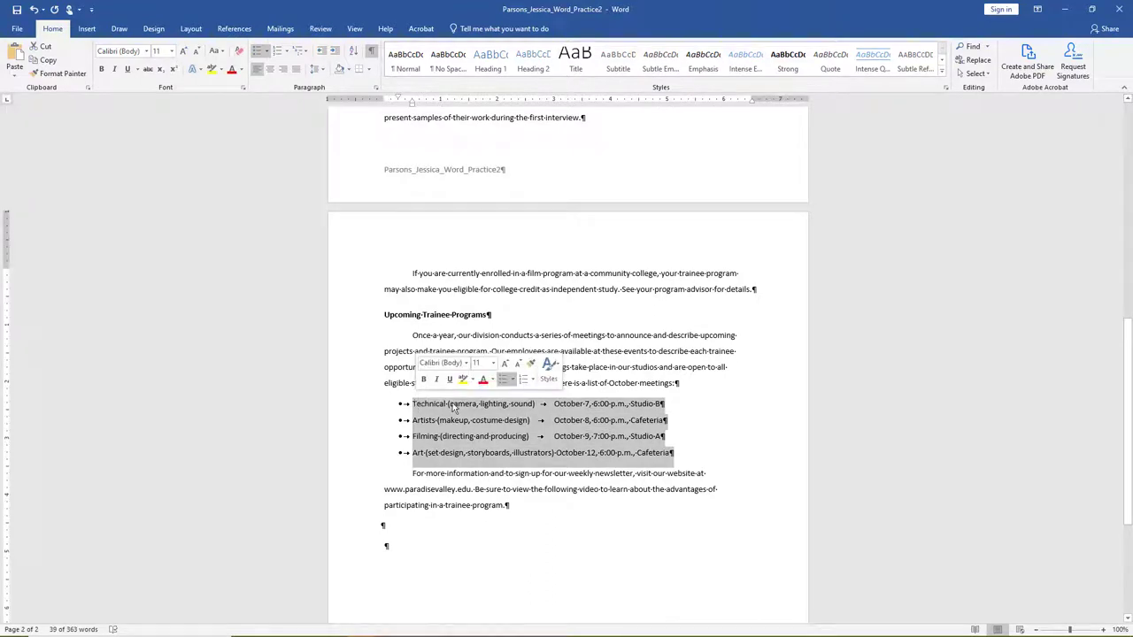
click(512, 379)
click(539, 483)
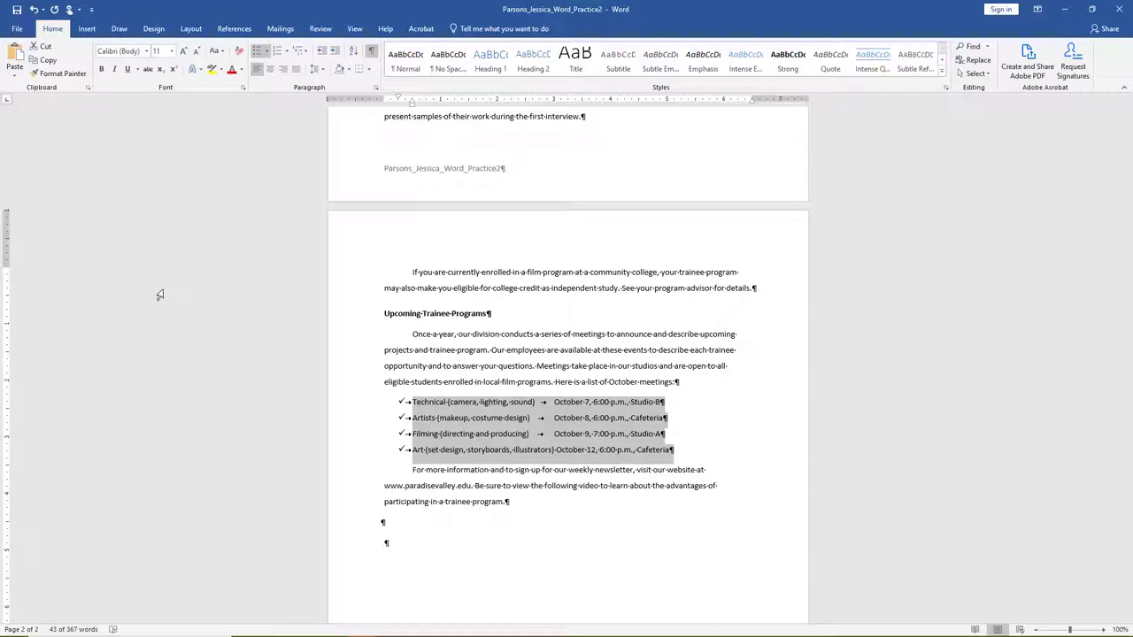
Step: Copy the check-mark list formatting from the October meetings to the three trainee positions with Format Painter
click(71, 74)
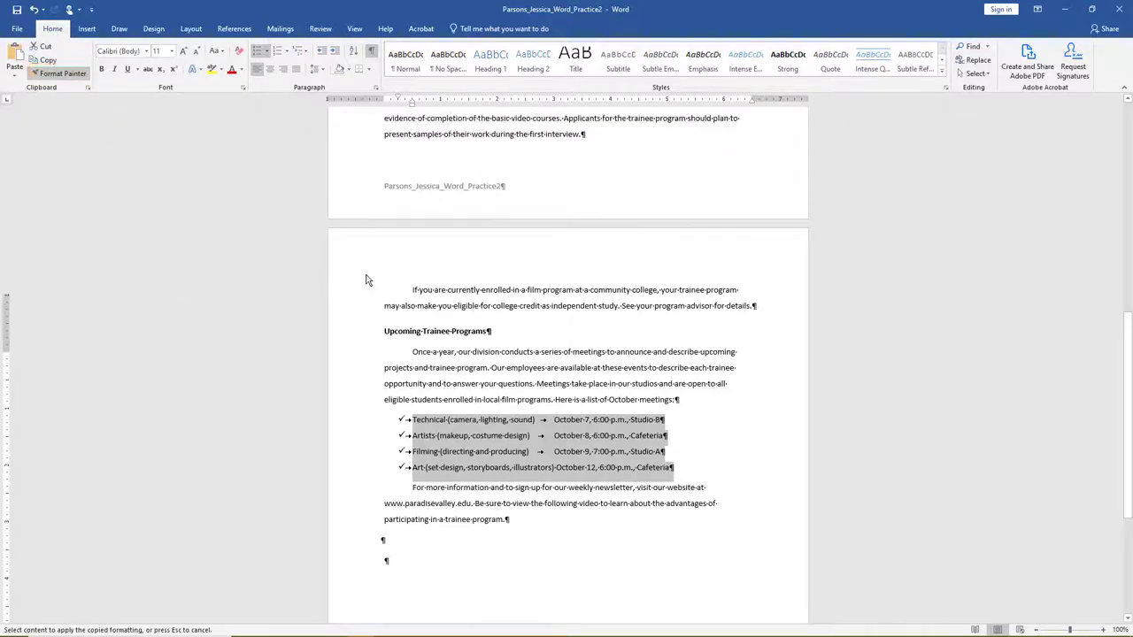
scroll(367, 280, up, 8)
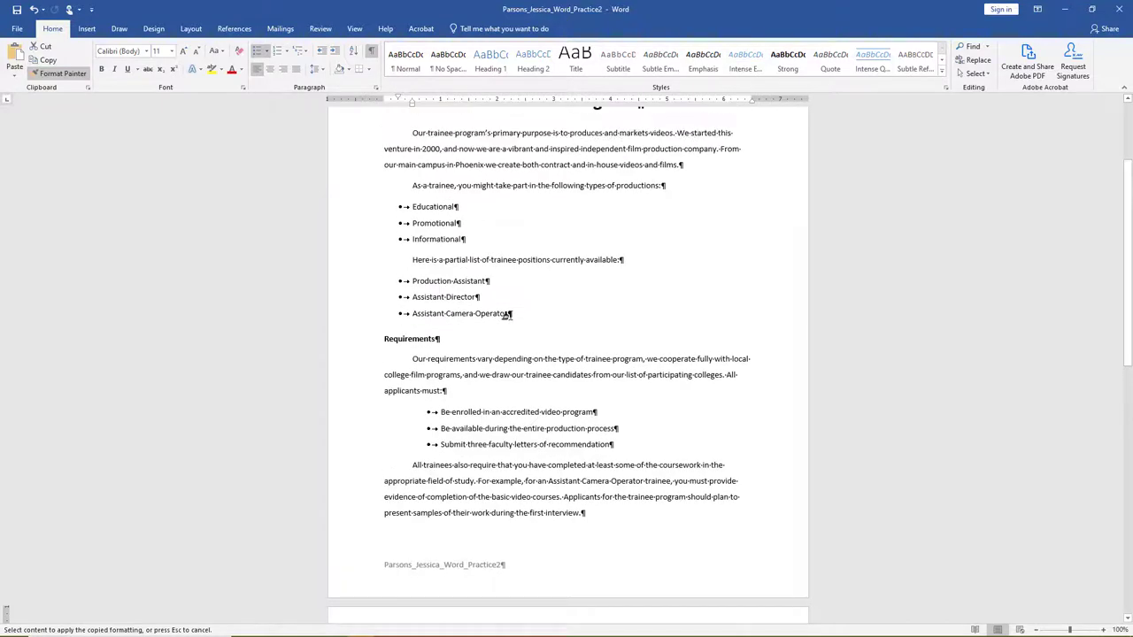
drag(508, 314, 412, 278)
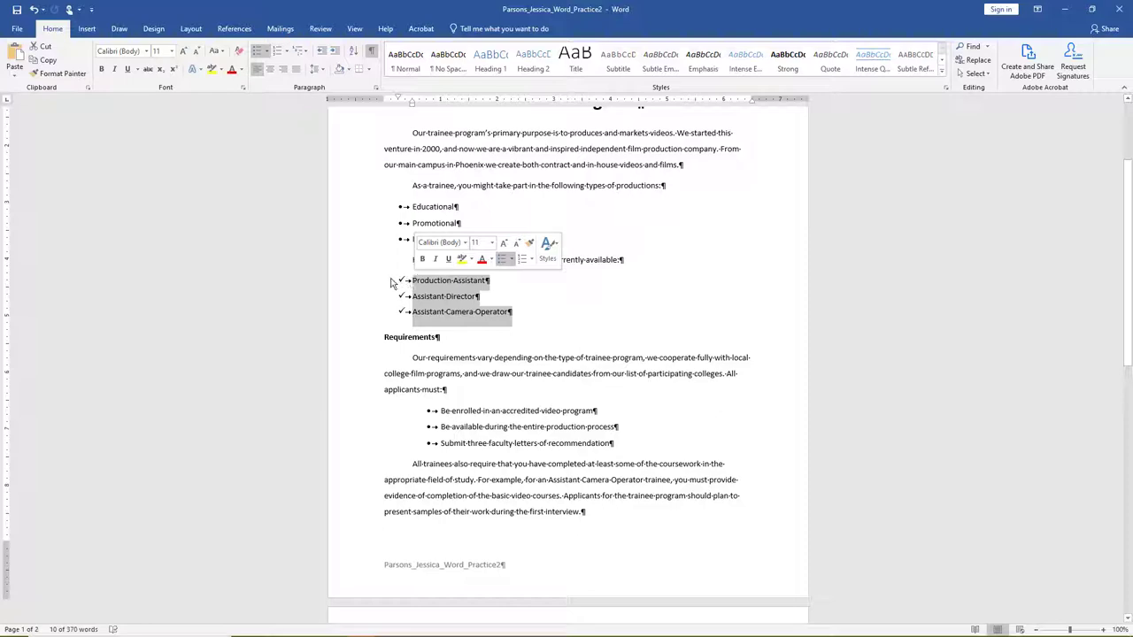
Step: Copy the check-mark list formatting from the trainee positions to "Educational", "Promotional" and "Informational" with Format Painter, and turn Format Painter off
click(69, 76)
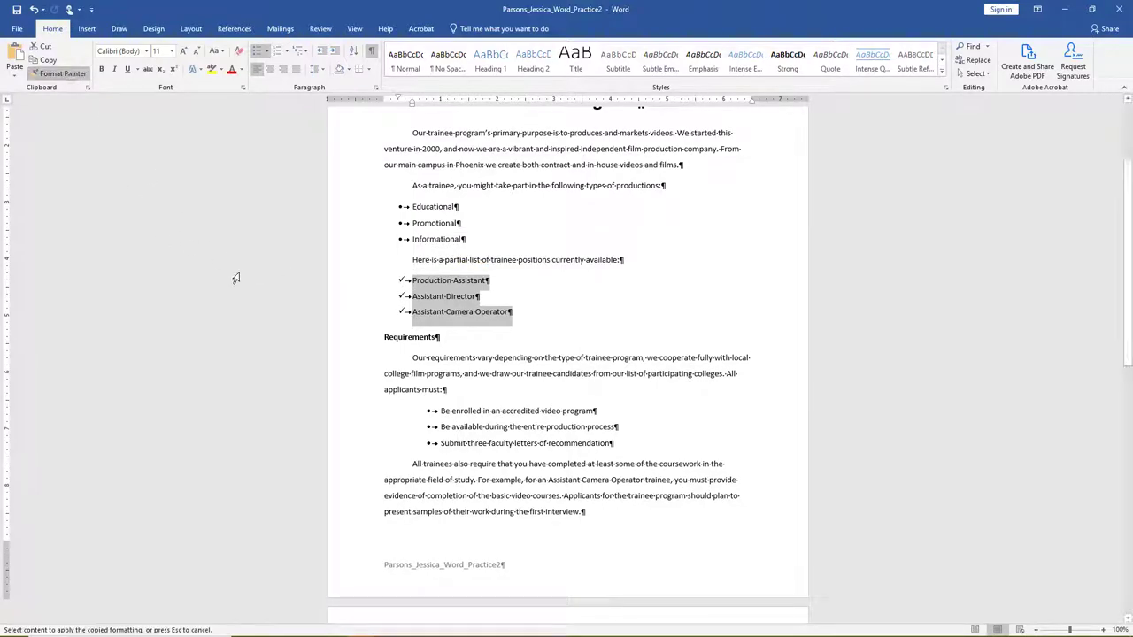
scroll(236, 278, up, 3)
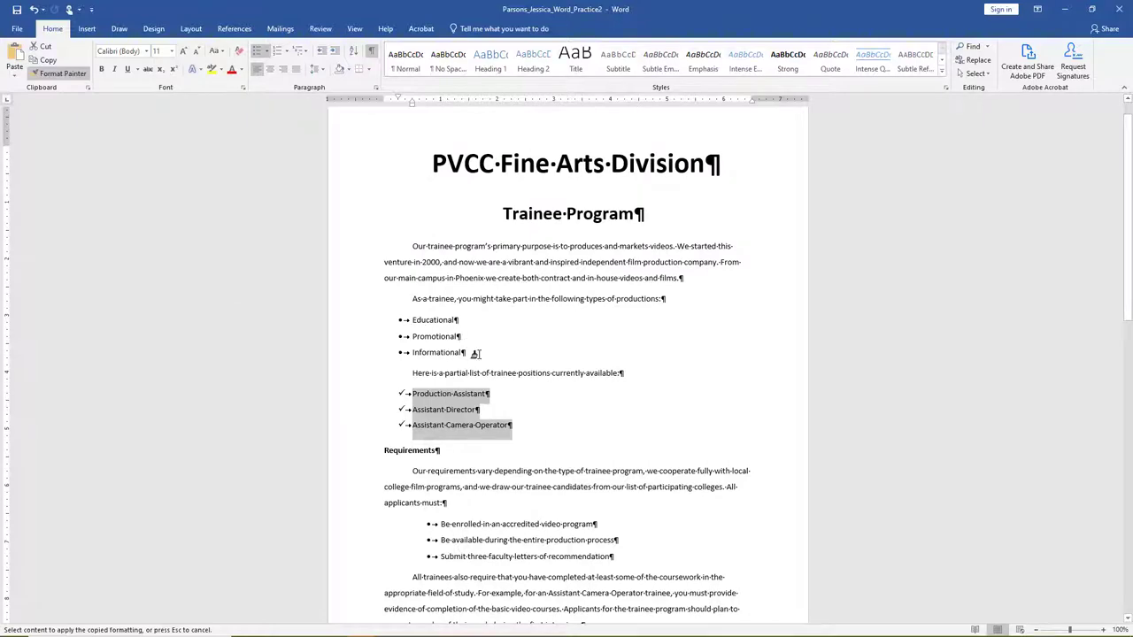
drag(476, 353, 409, 319)
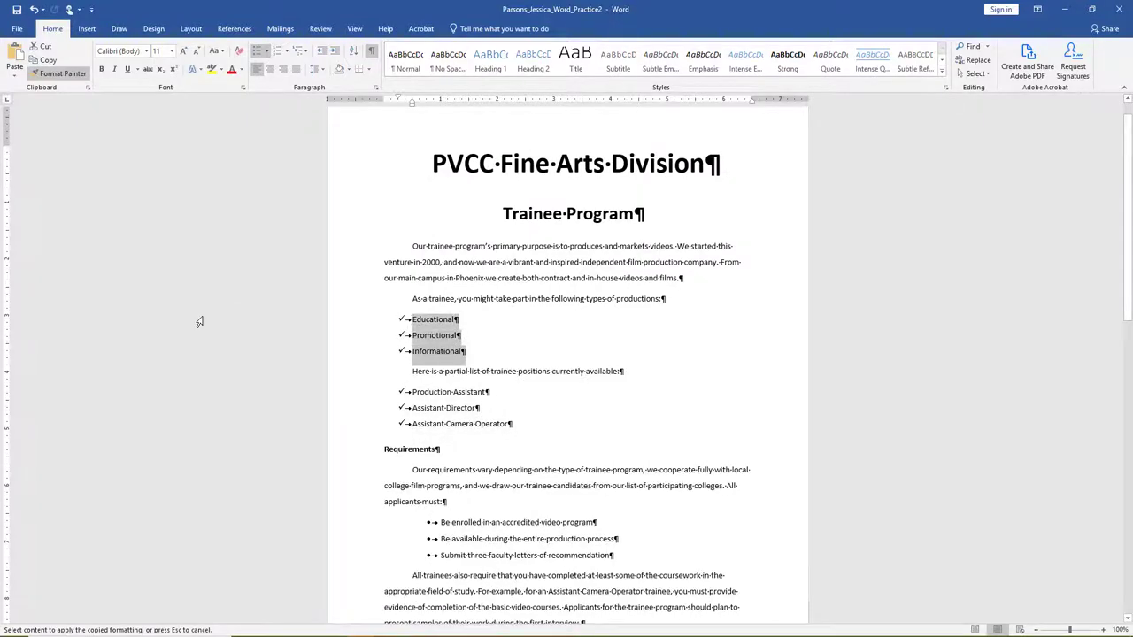
scroll(531, 354, down, 10)
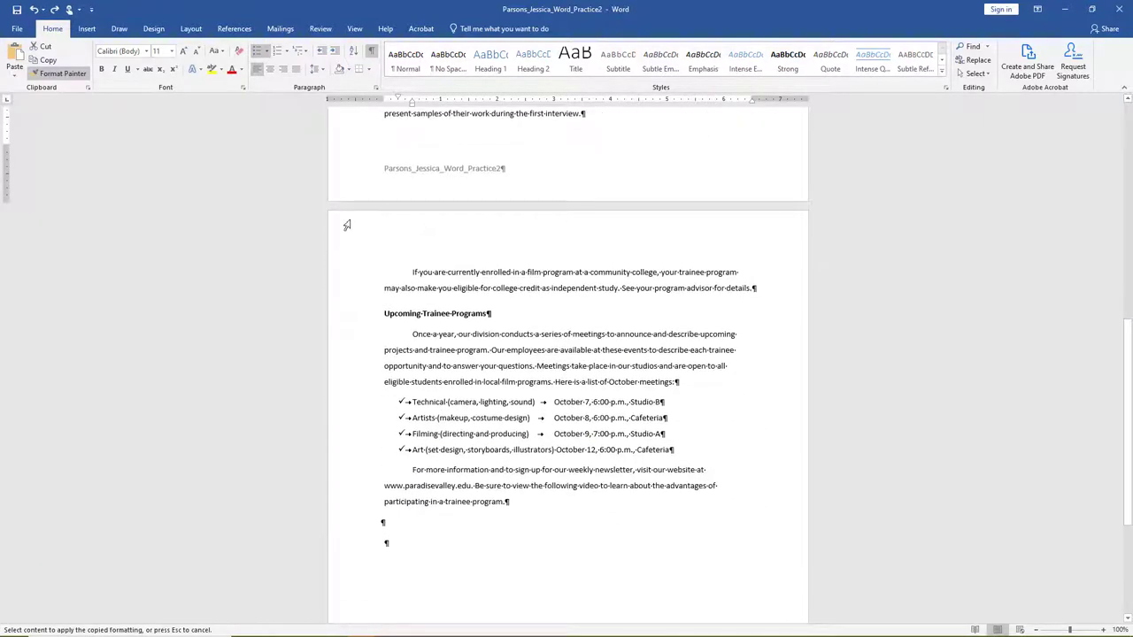
click(59, 74)
Step: Add a left tab stop to the four October meeting lines and move it to 4.5" on the ruler
mouse_move(683, 451)
mouse_down()
mouse_move(447, 383)
mouse_move(422, 400)
mouse_up()
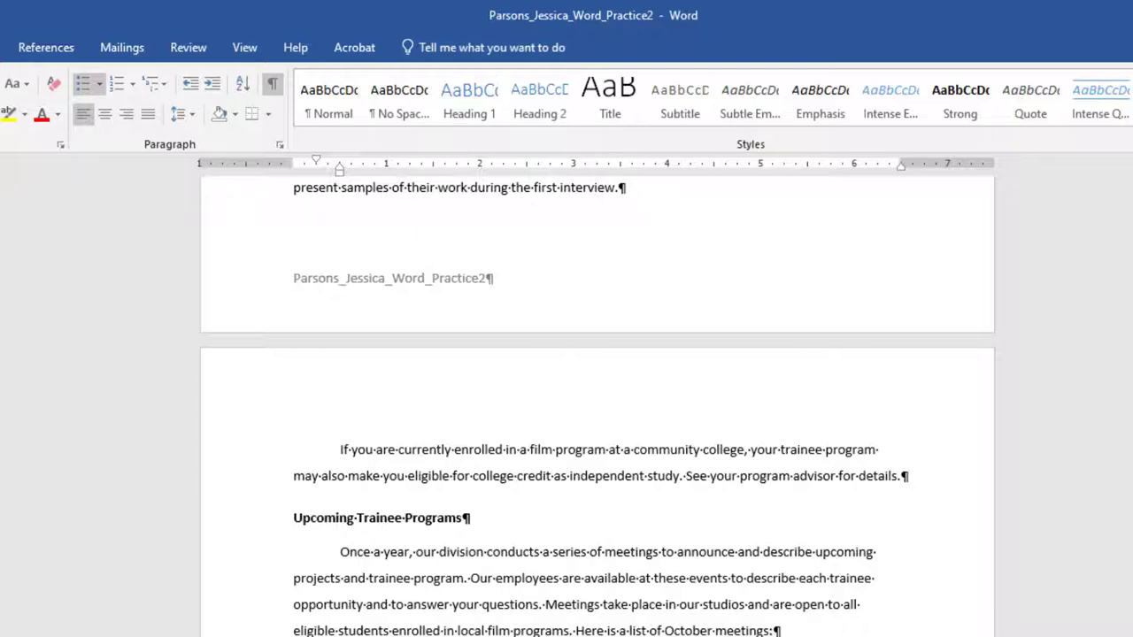
click(668, 166)
drag(669, 166, 714, 171)
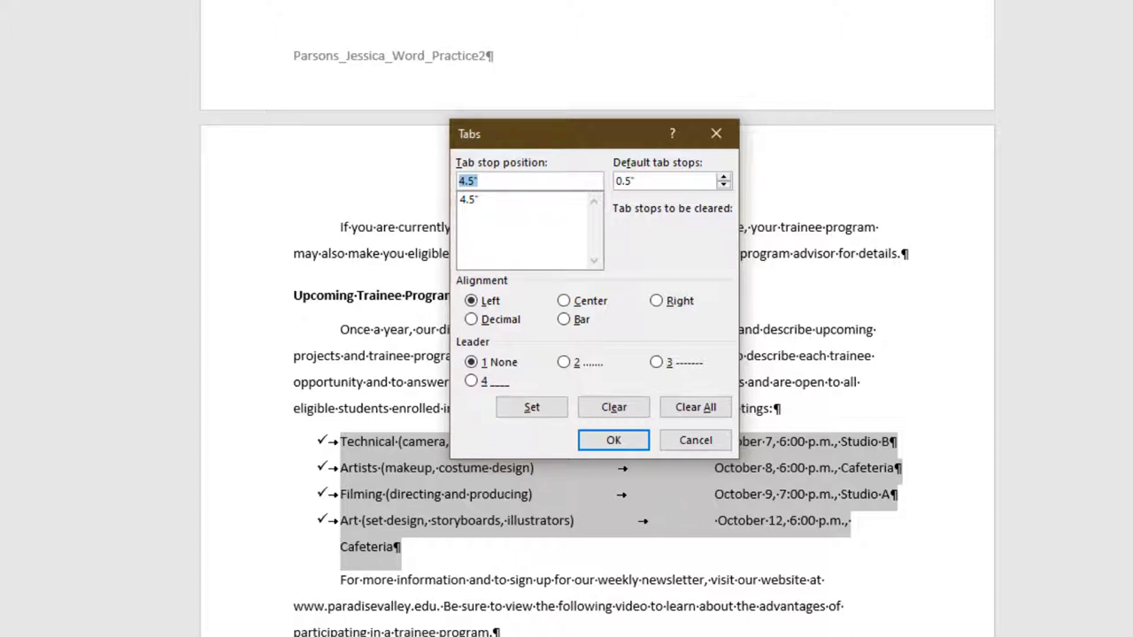
Step: Set a left-aligned tab stop at 3.5" with the dashed leader (option 3) for the October meeting lines
click(476, 202)
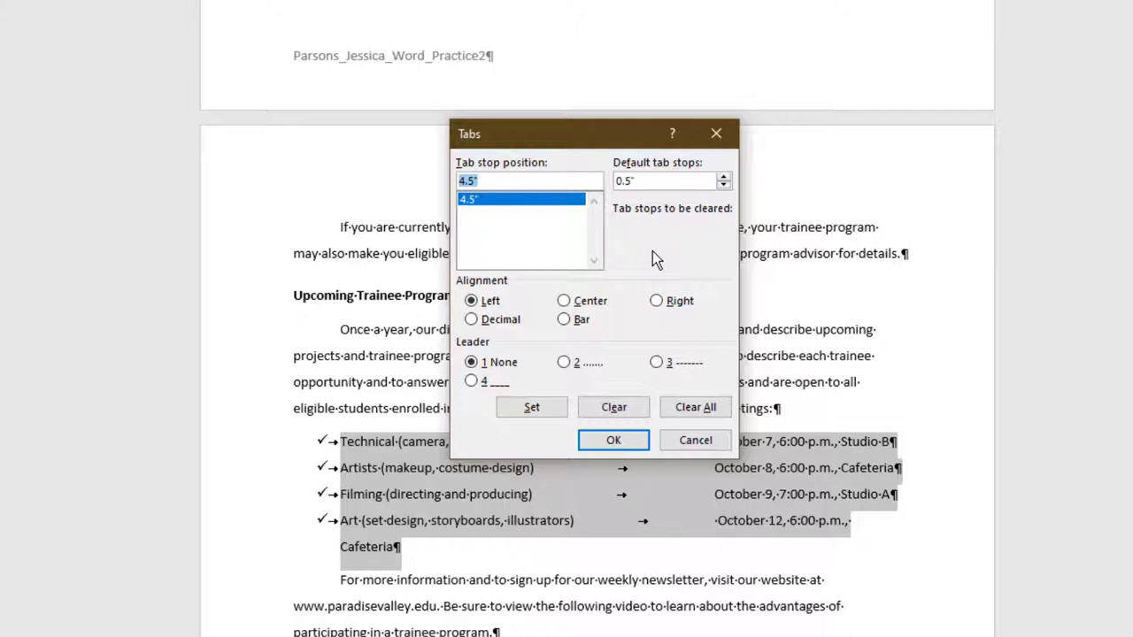
click(485, 181)
key(BackSpace)
key(BackSpace)
key(BackSpace)
key(BackSpace)
text(3.5)
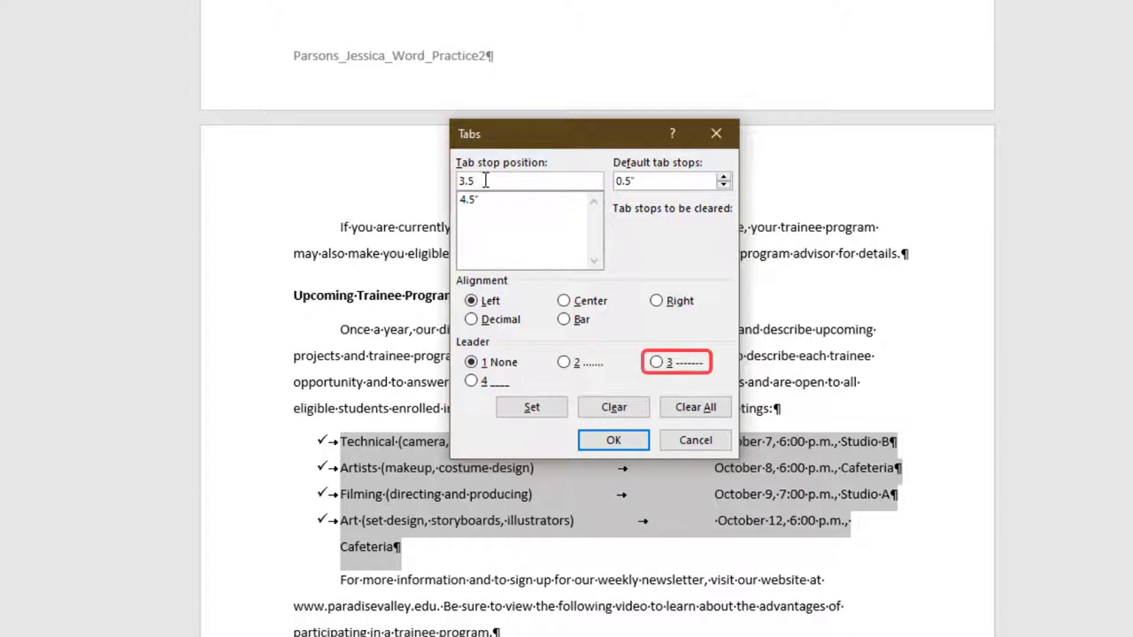
click(656, 362)
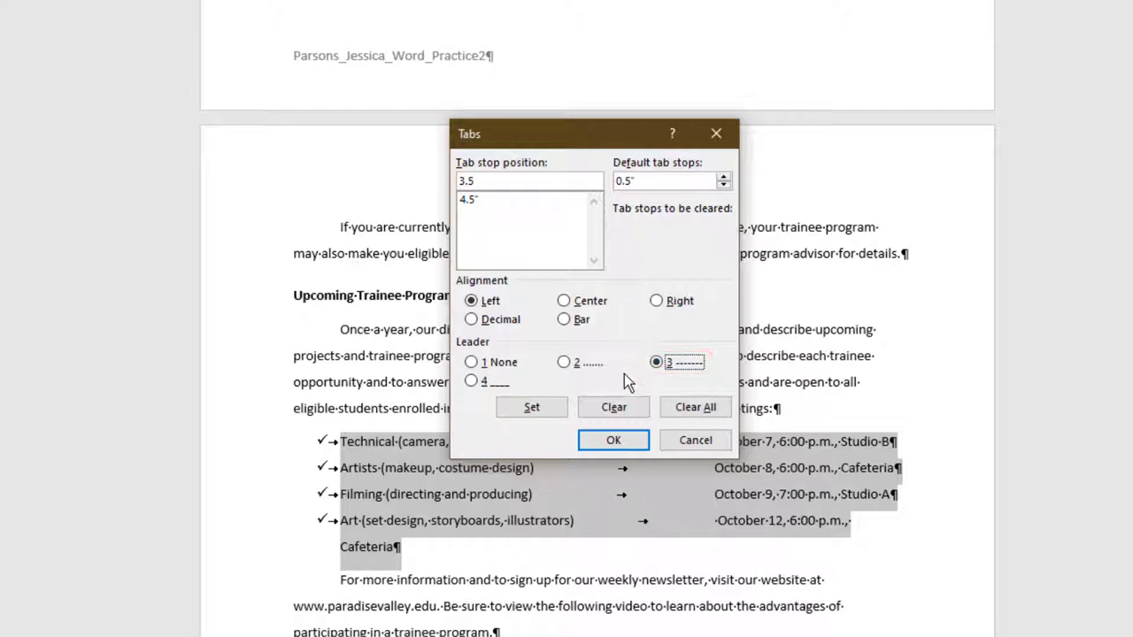
click(549, 409)
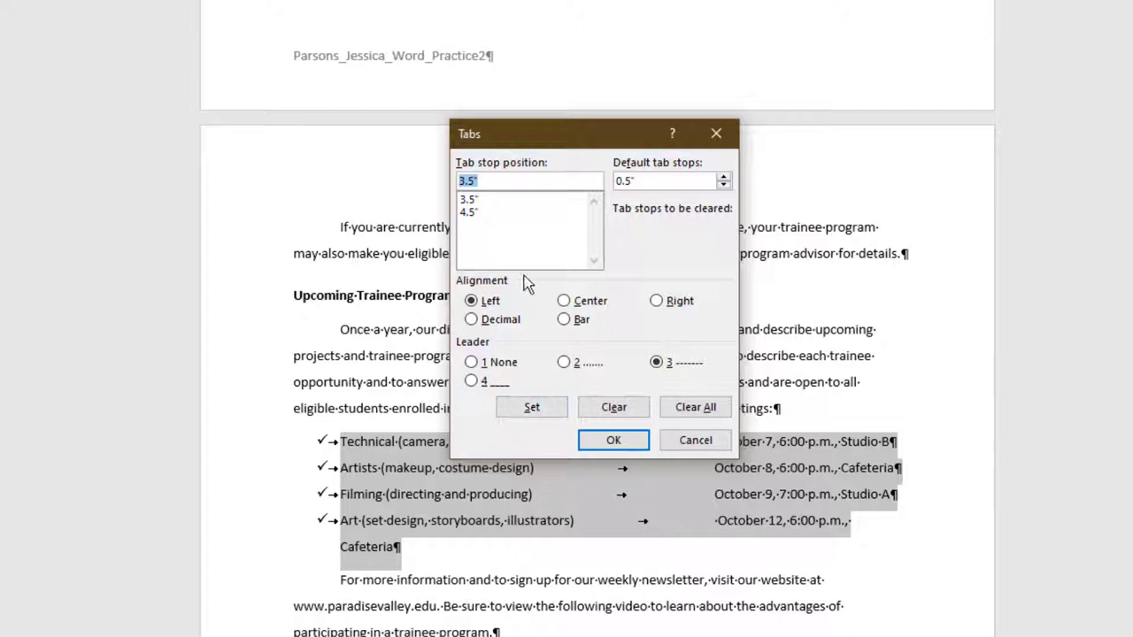
Step: Clear the 4.5" tab stop from the October meeting lines and apply the tab settings
click(475, 202)
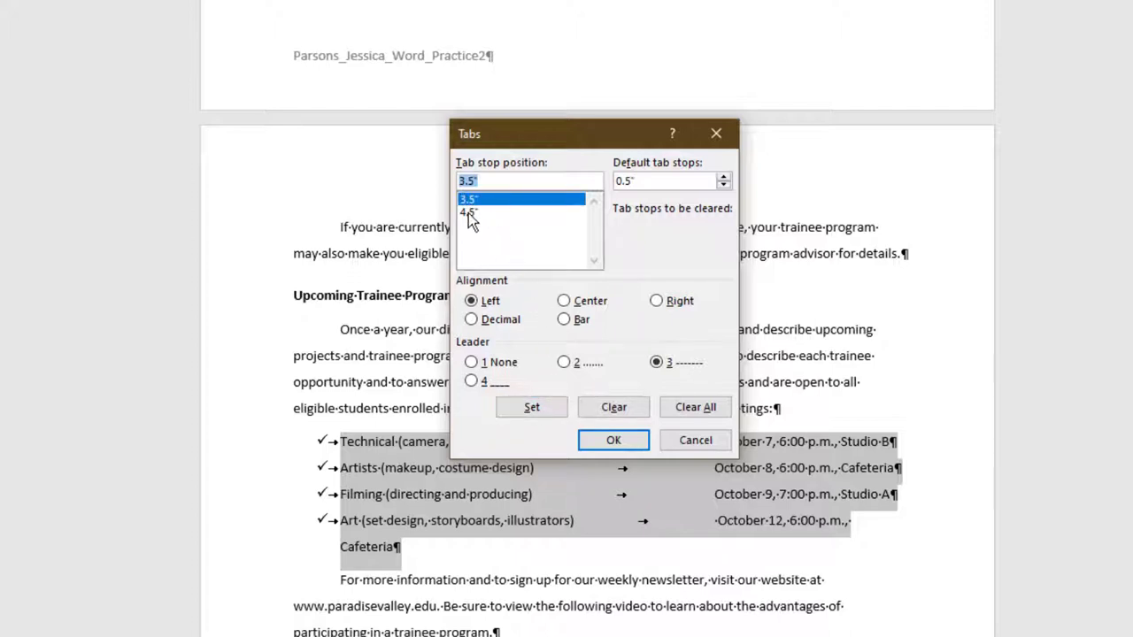
click(469, 213)
click(602, 405)
click(624, 441)
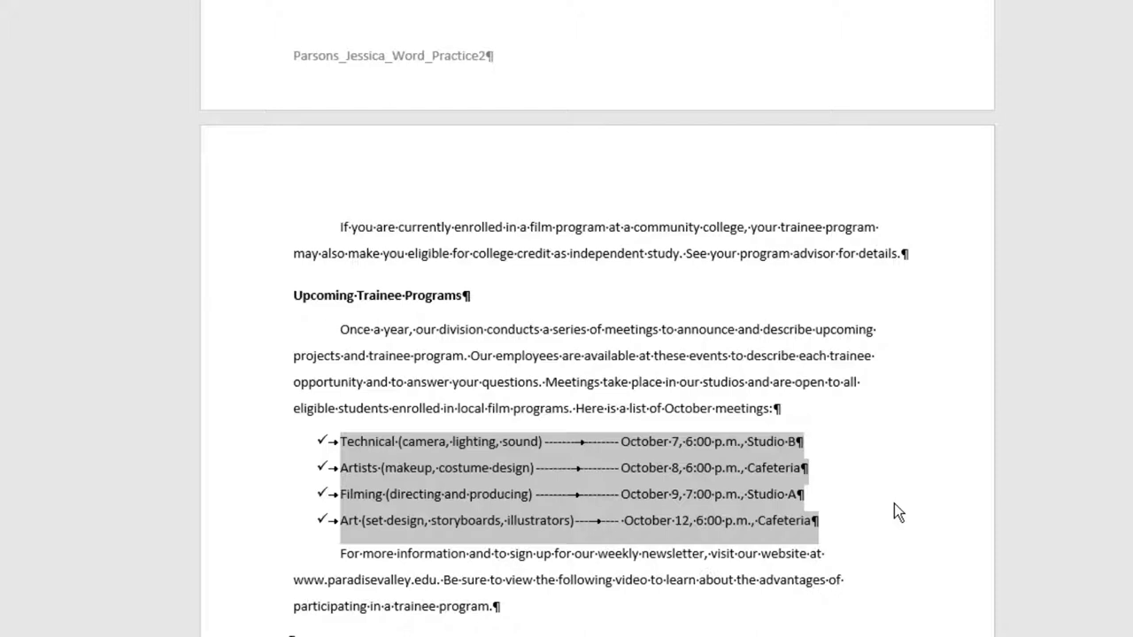
Step: Add a meeting line below "Filming" with "Set Creation" and, at the tab stop, "October 11 7:00 pm., Cafeteria", and save the document
click(798, 496)
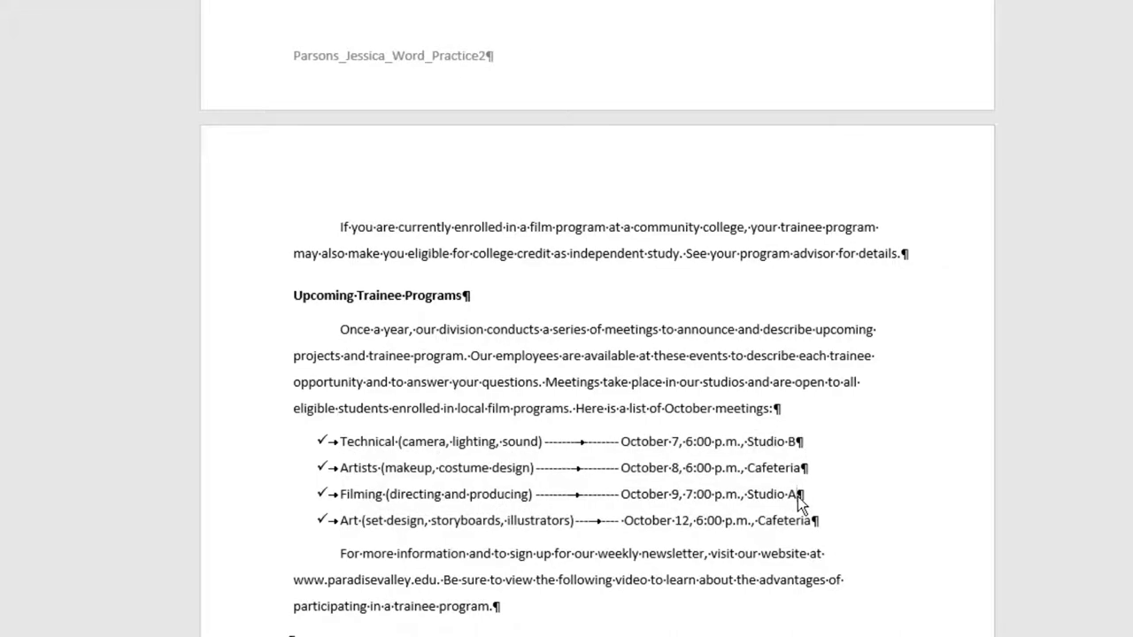
key(Return)
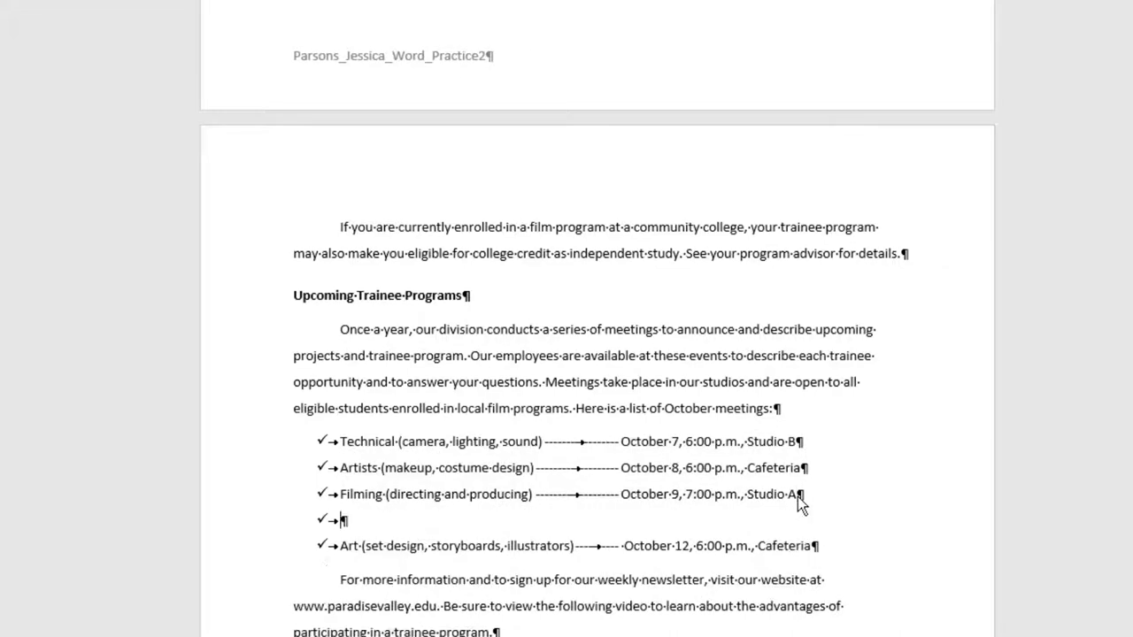
text(Set Creation)
key(Tab)
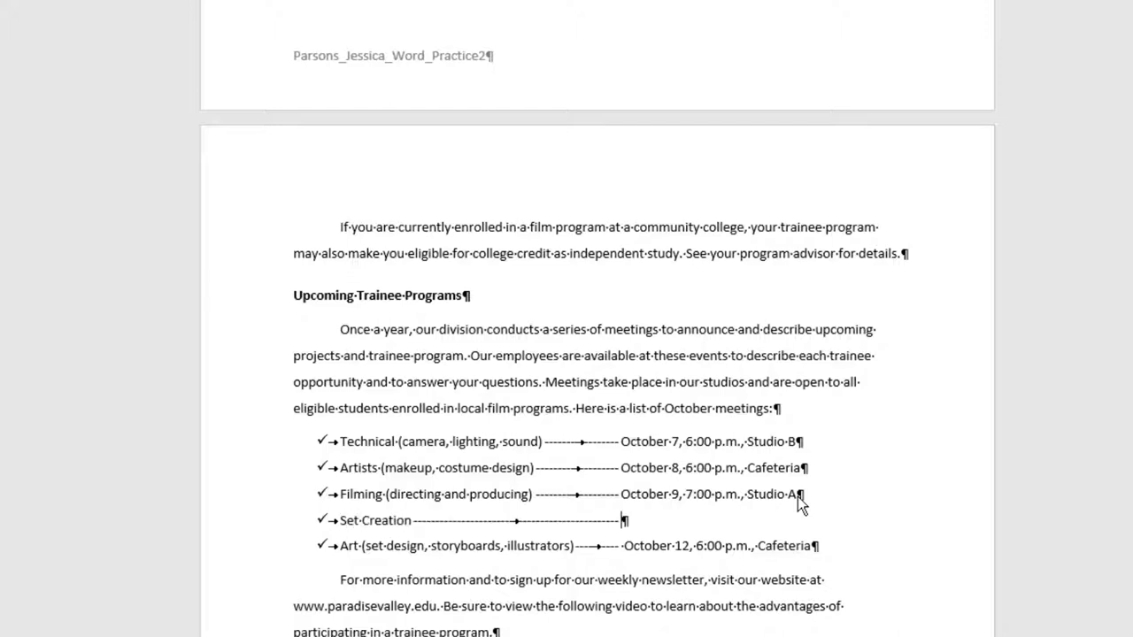
text(Octob)
key(Return)
text(11)
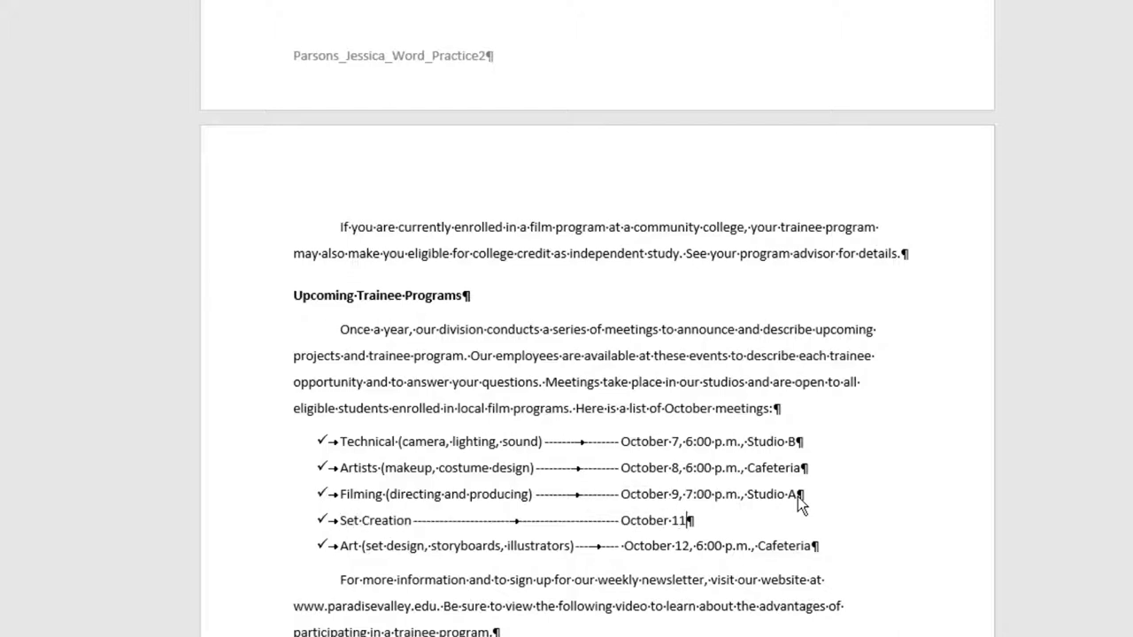
text( 7:00 p.m., Cafeteri)
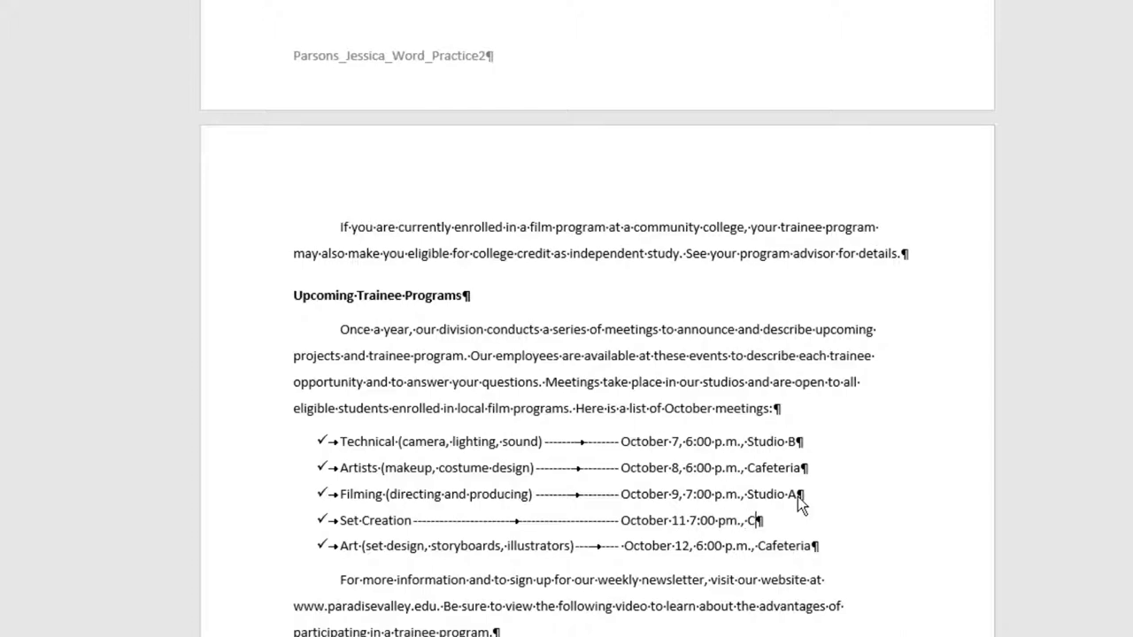
text(a)
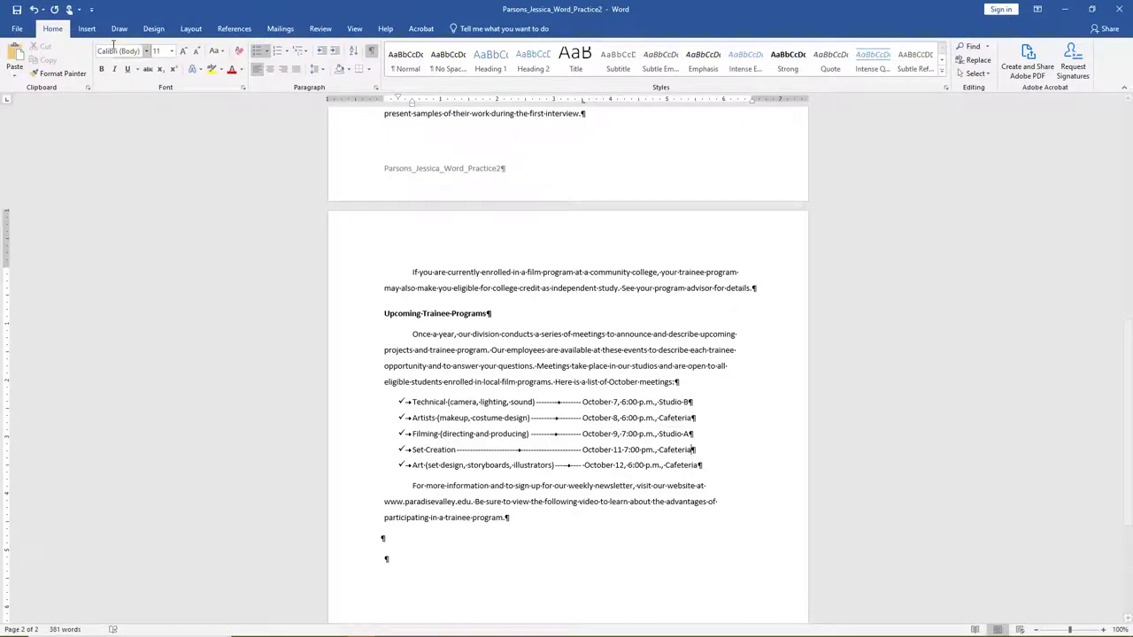
click(18, 9)
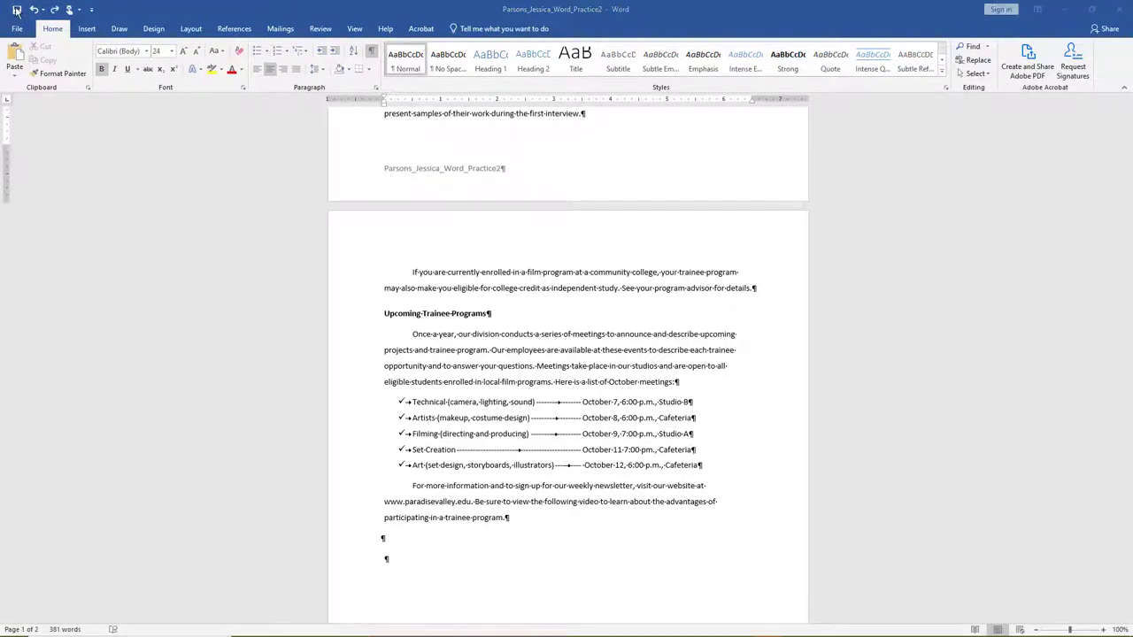
Step: Insert a Circle Process SmartArt graphic in a new paragraph below the "Trainee Program" heading
scroll(485, 368, up, 8)
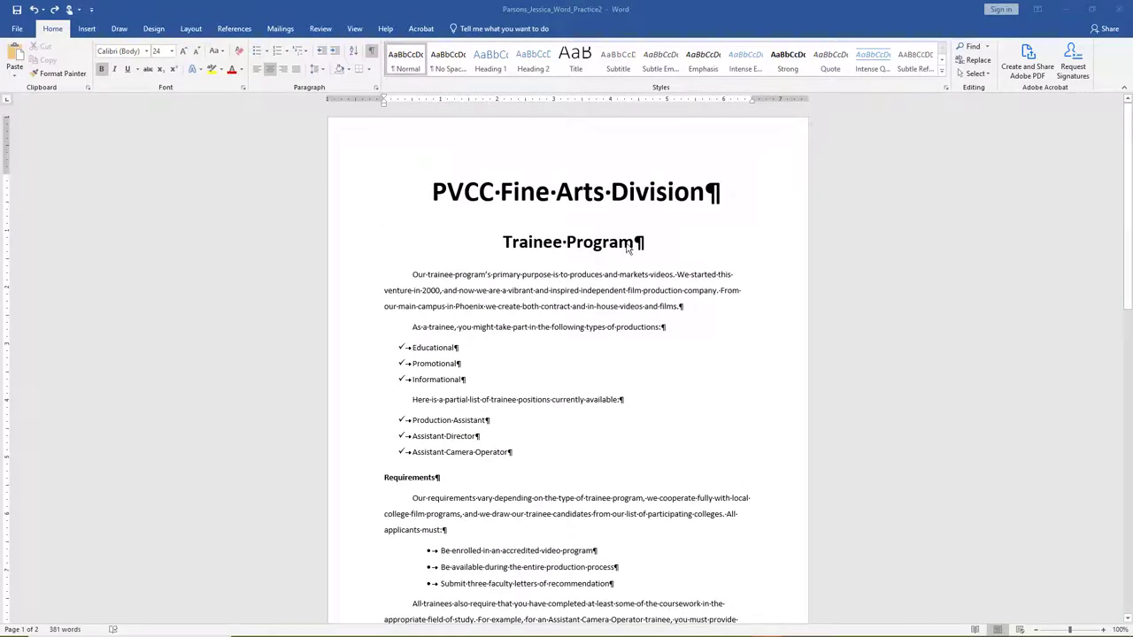
click(636, 242)
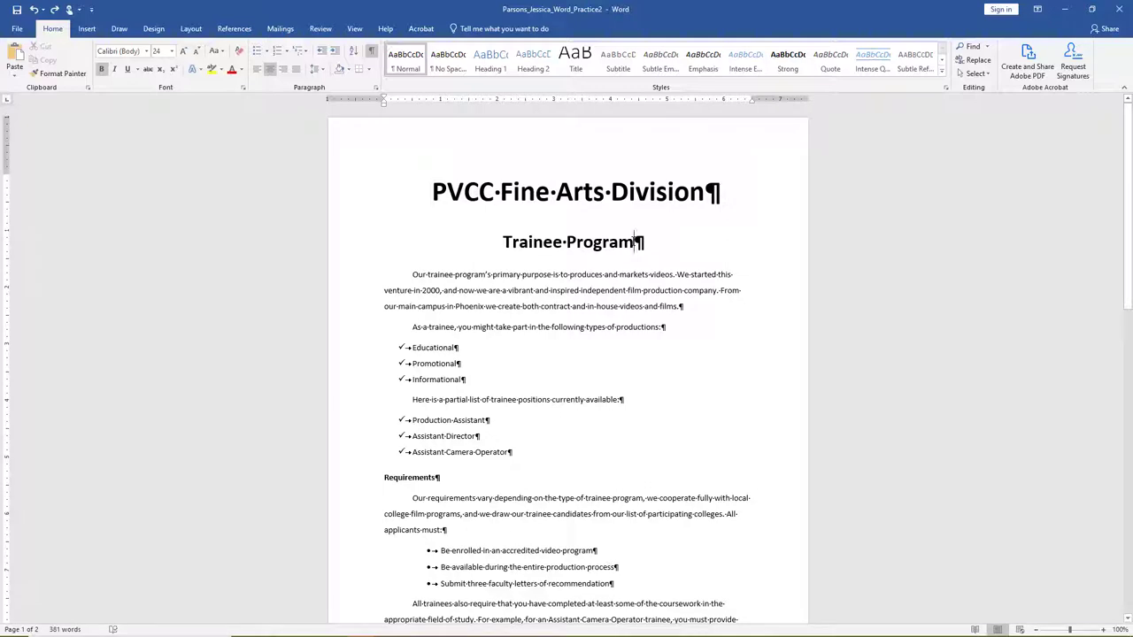
key(Return)
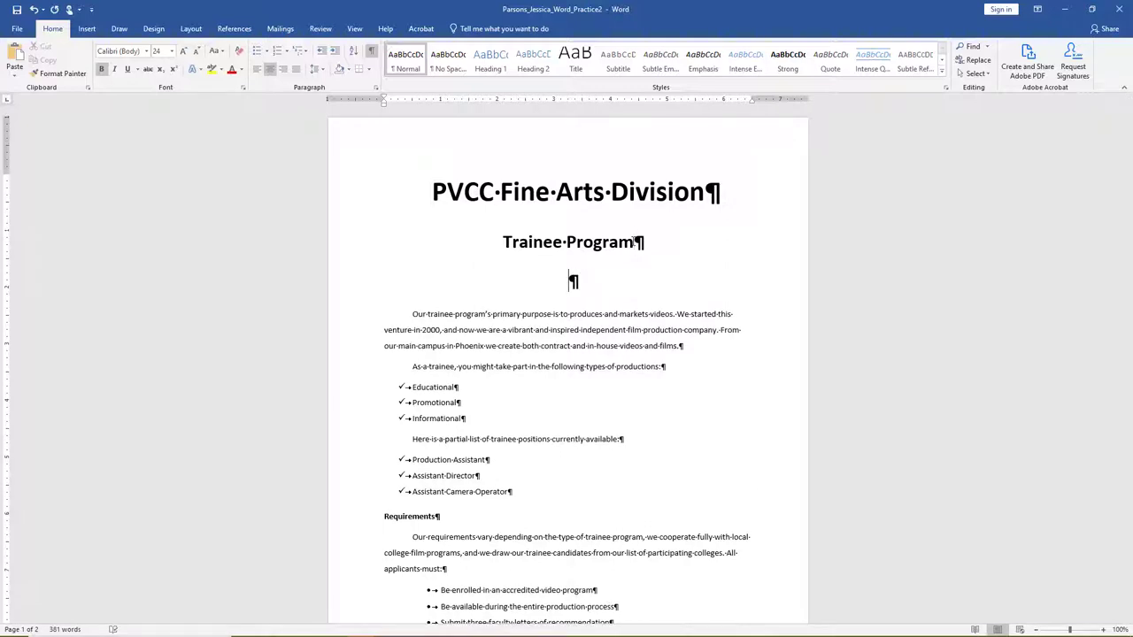
click(85, 29)
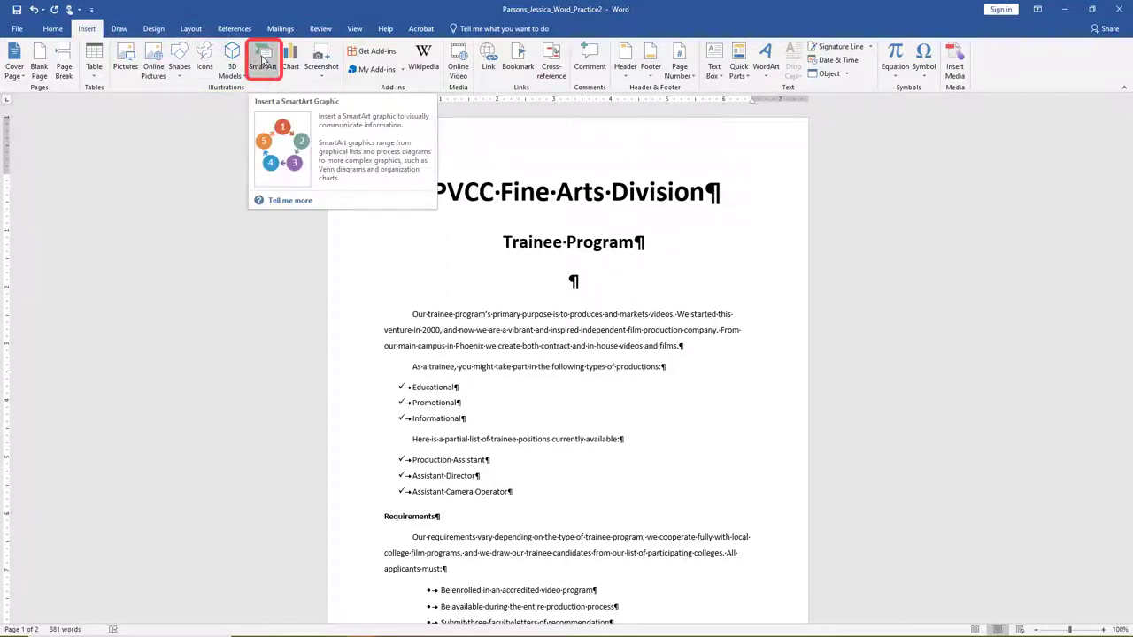
click(263, 58)
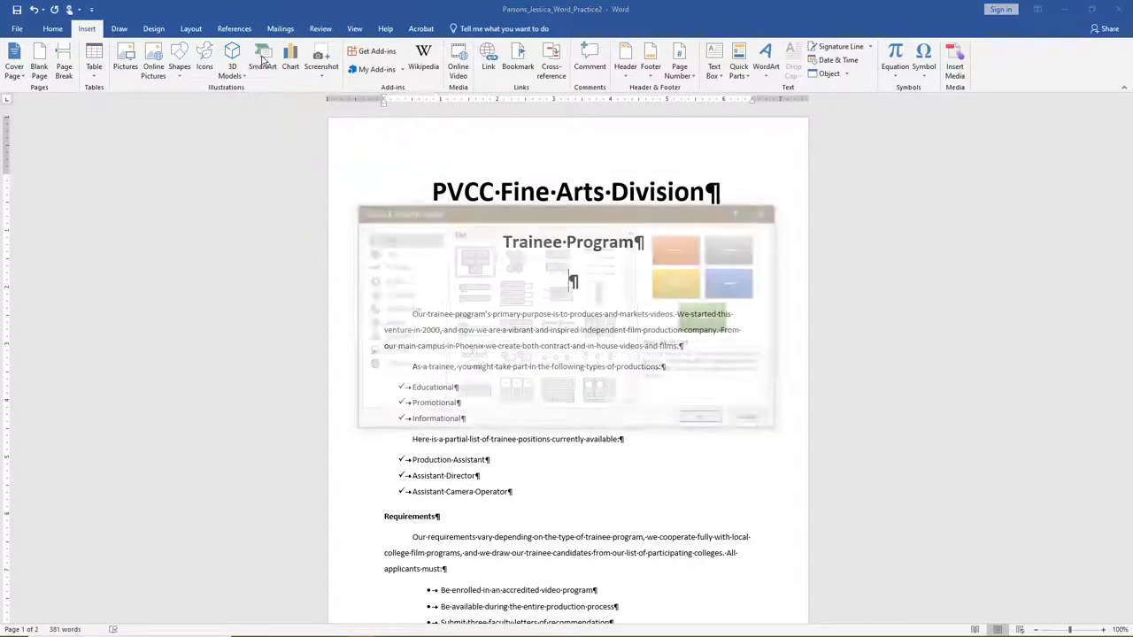
click(394, 266)
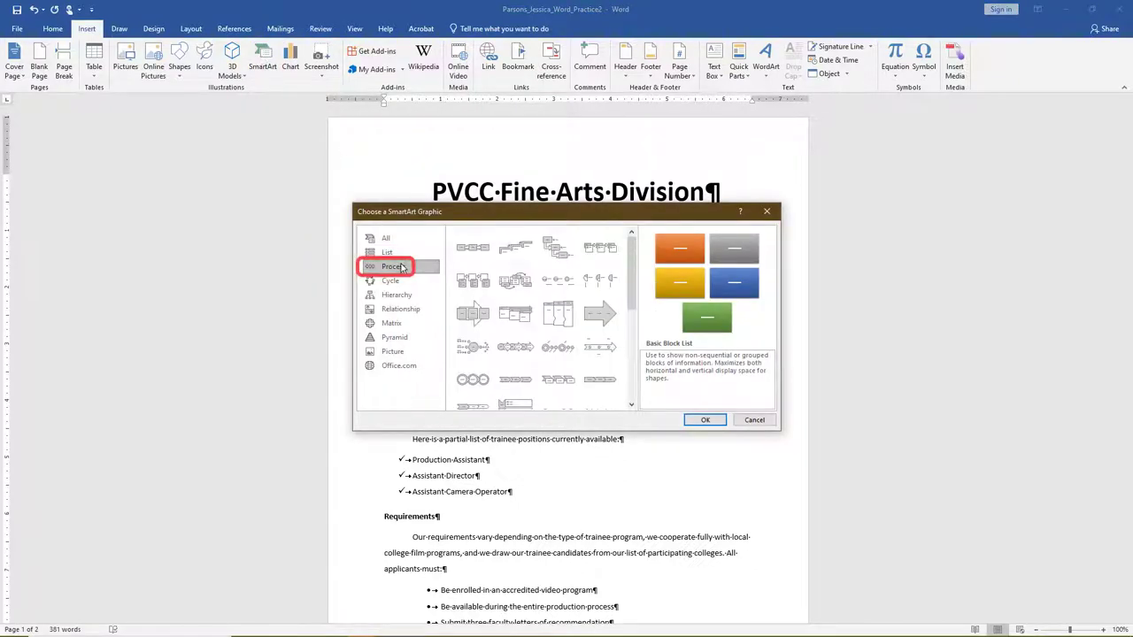
click(472, 382)
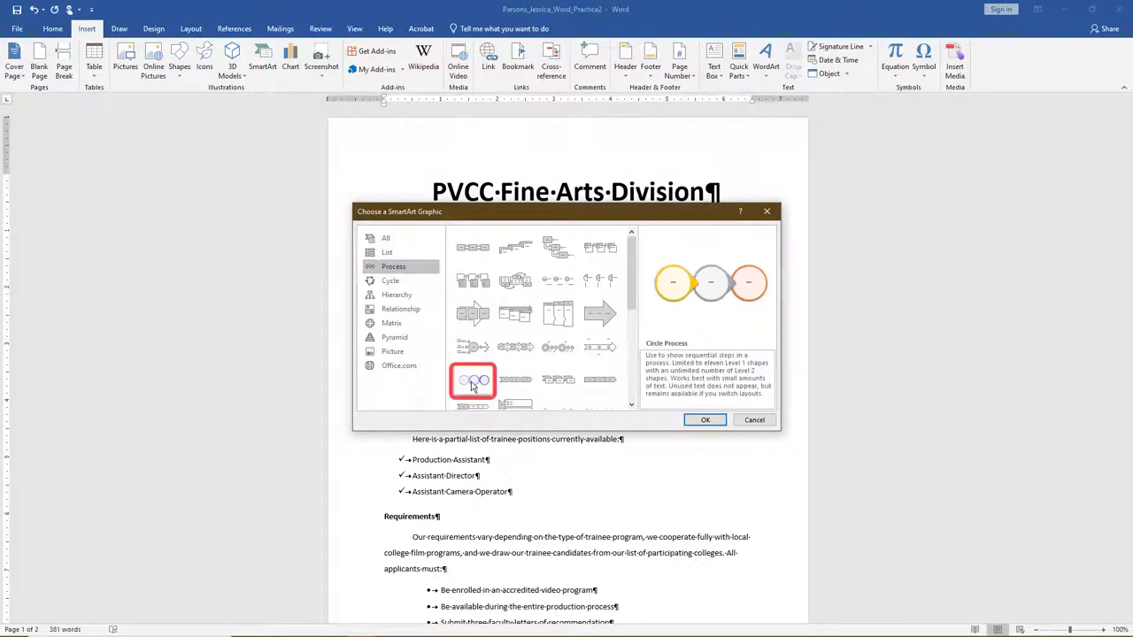
click(695, 422)
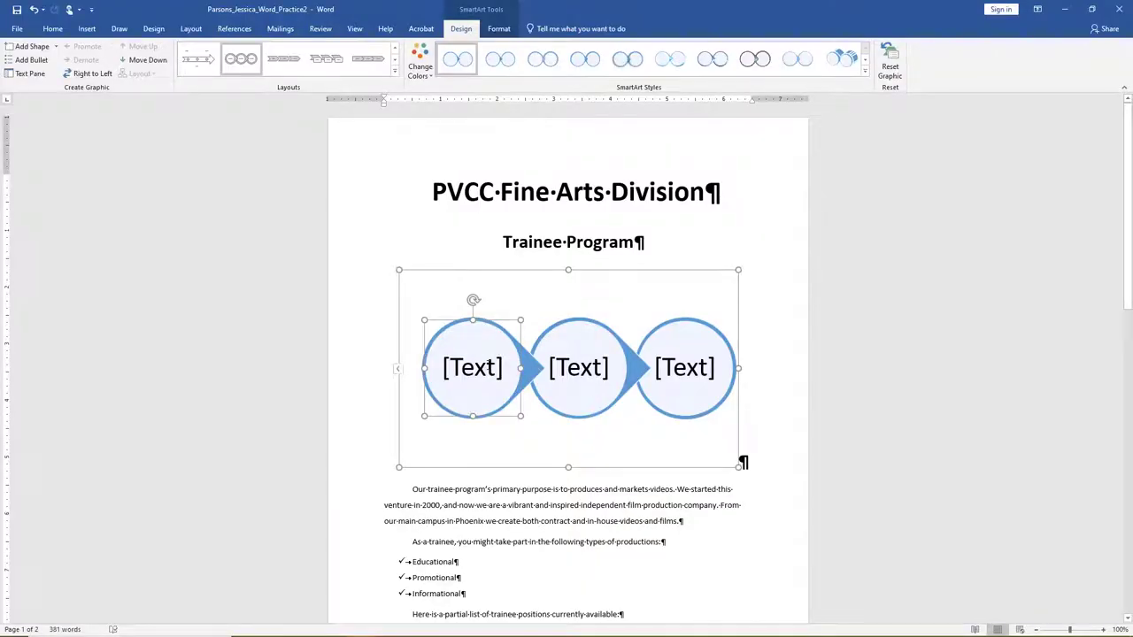
Step: Label the three SmartArt circles, in order, "Apply", "Interview" and "Learn"
click(496, 367)
text(Apply)
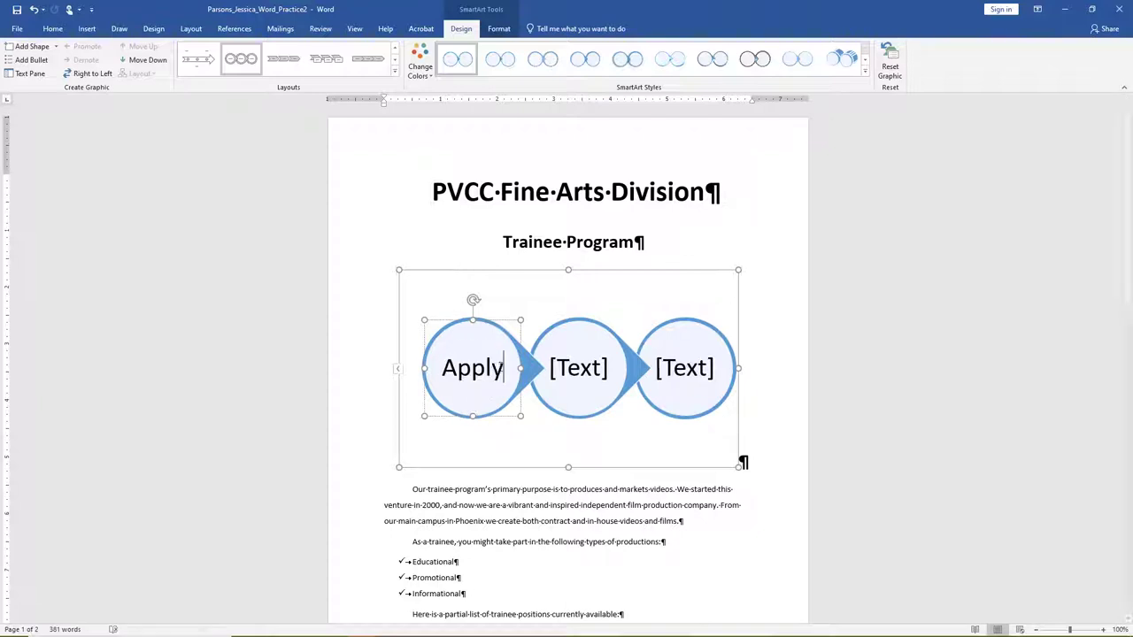
click(571, 370)
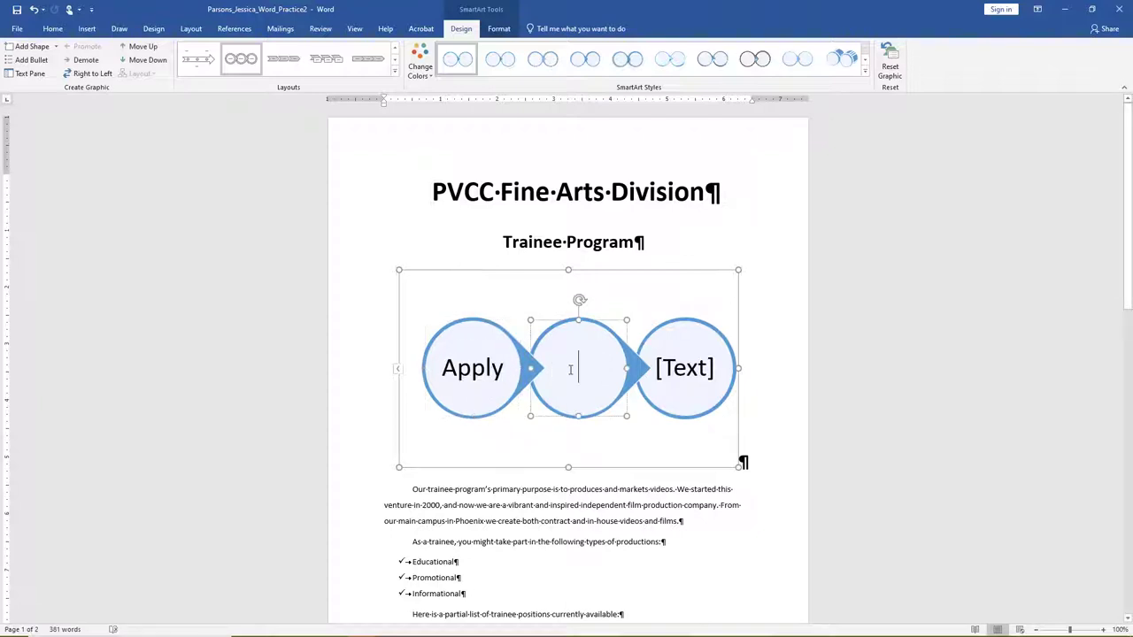
text(Interview)
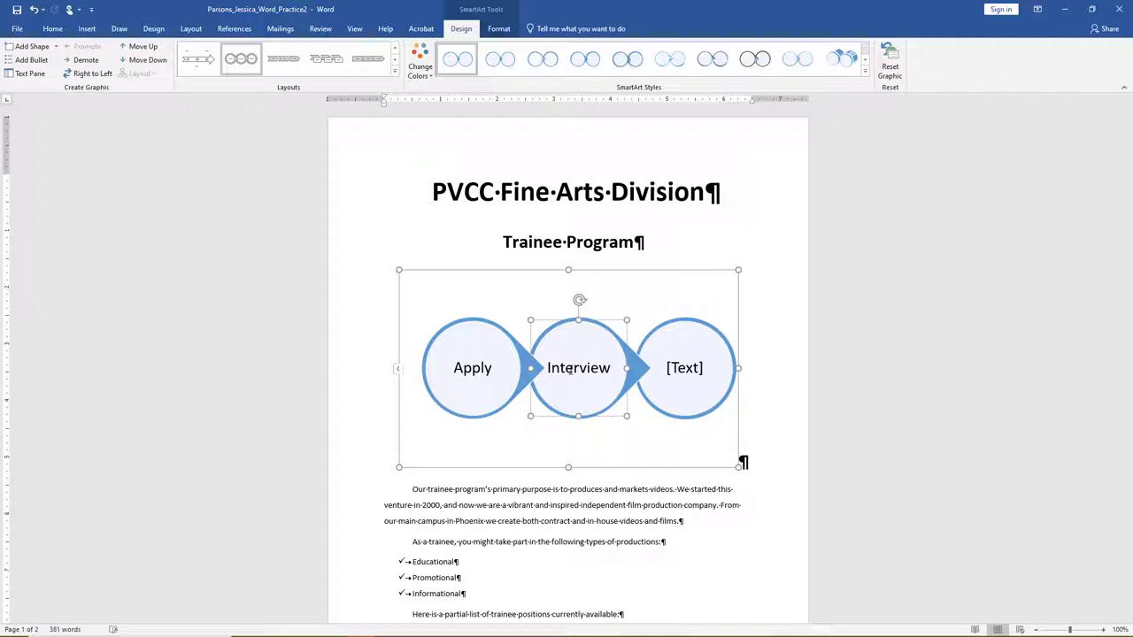
click(699, 370)
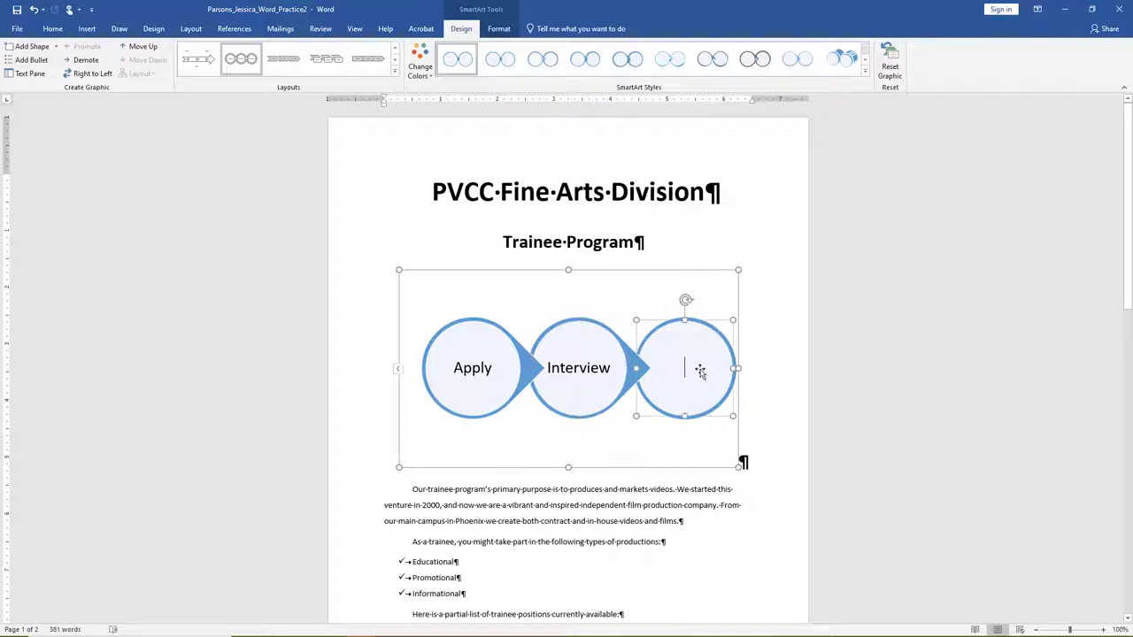
text(Learn)
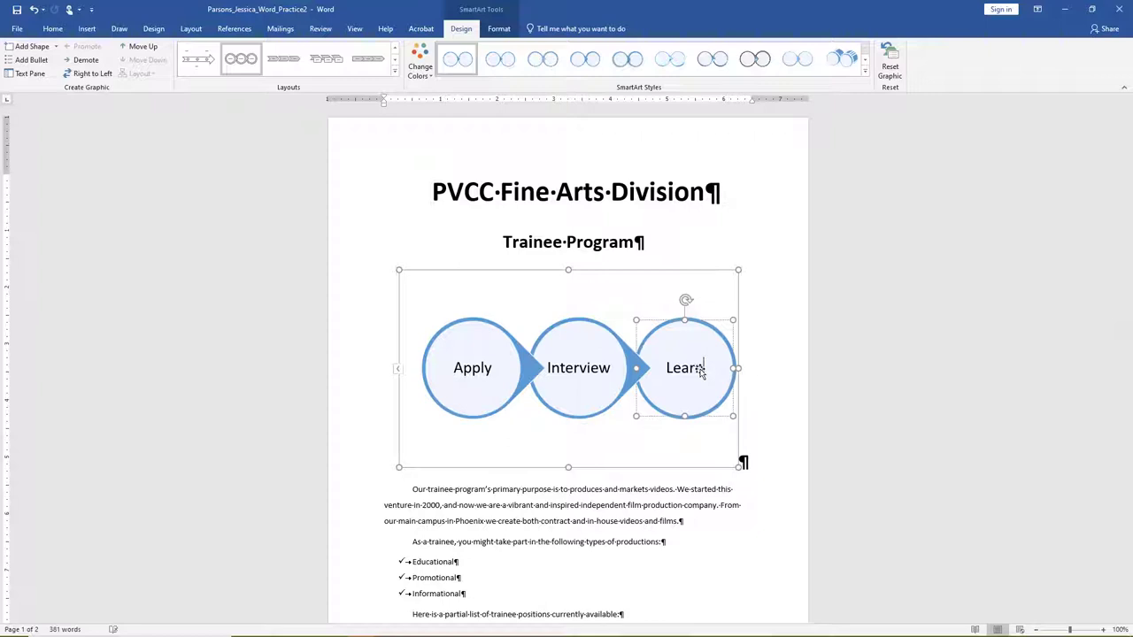
Step: Set the whole SmartArt graphic's height to 2" and its width to 6.5"
click(739, 343)
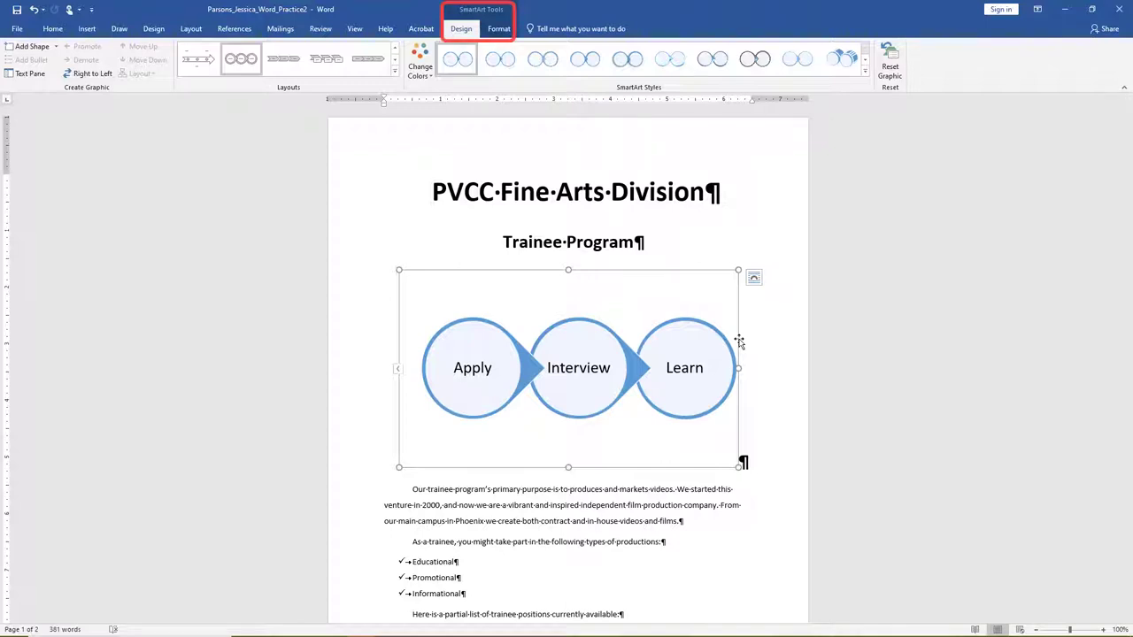
click(502, 31)
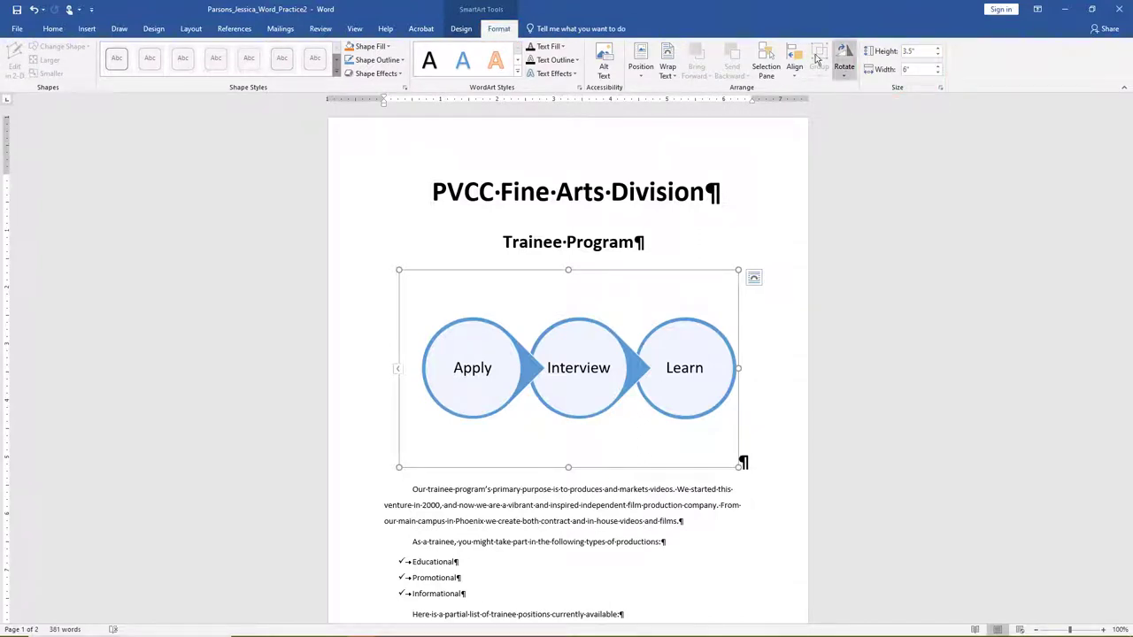
click(908, 53)
text(2)
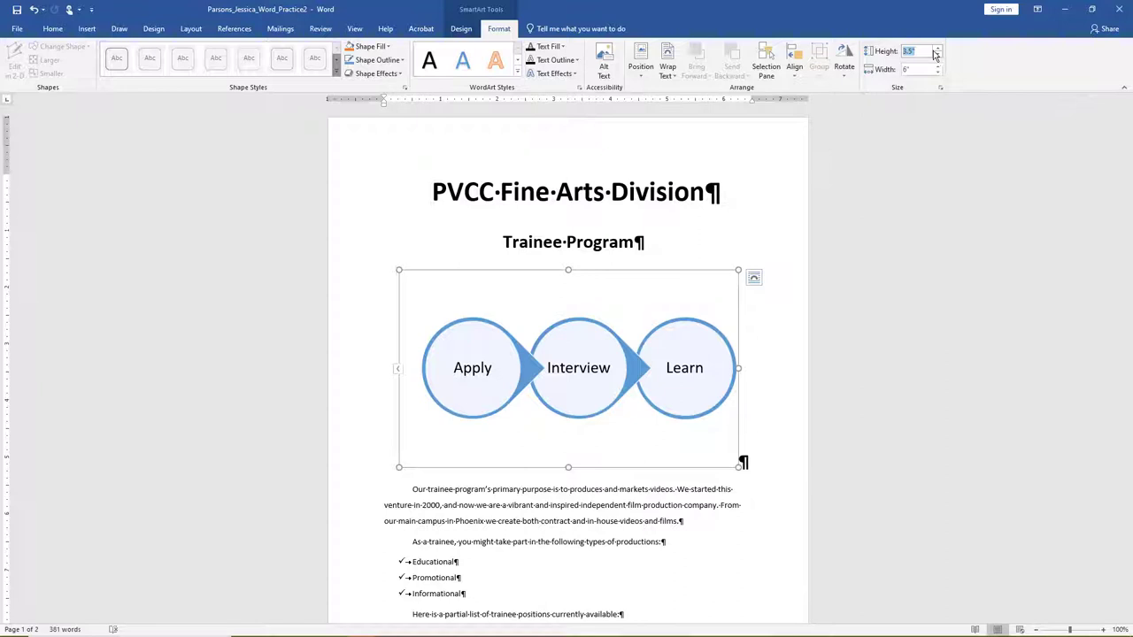
click(907, 70)
text(6)
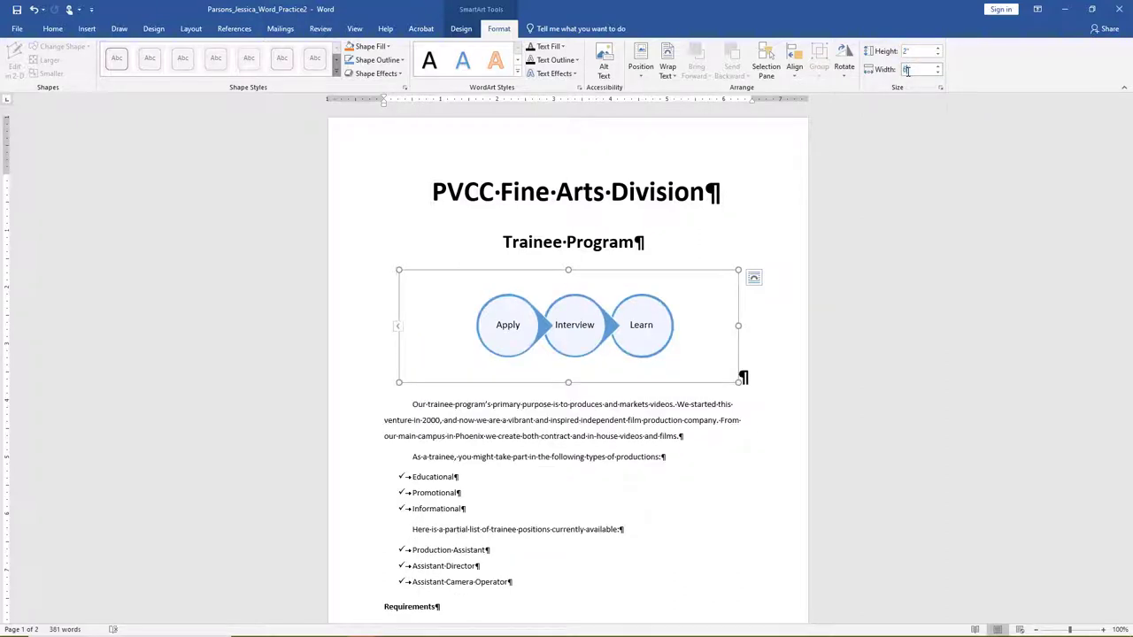
text(.5)
key(Return)
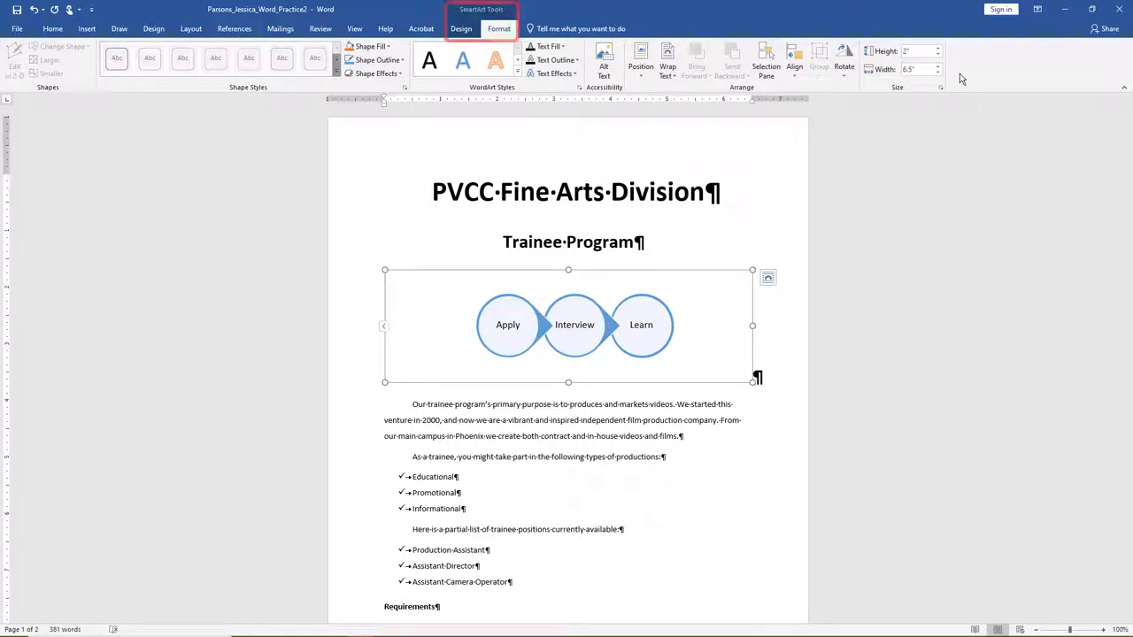
Step: Recolor the SmartArt graphic with the first Colorful color variation and apply the Cartoon SmartArt style
click(455, 29)
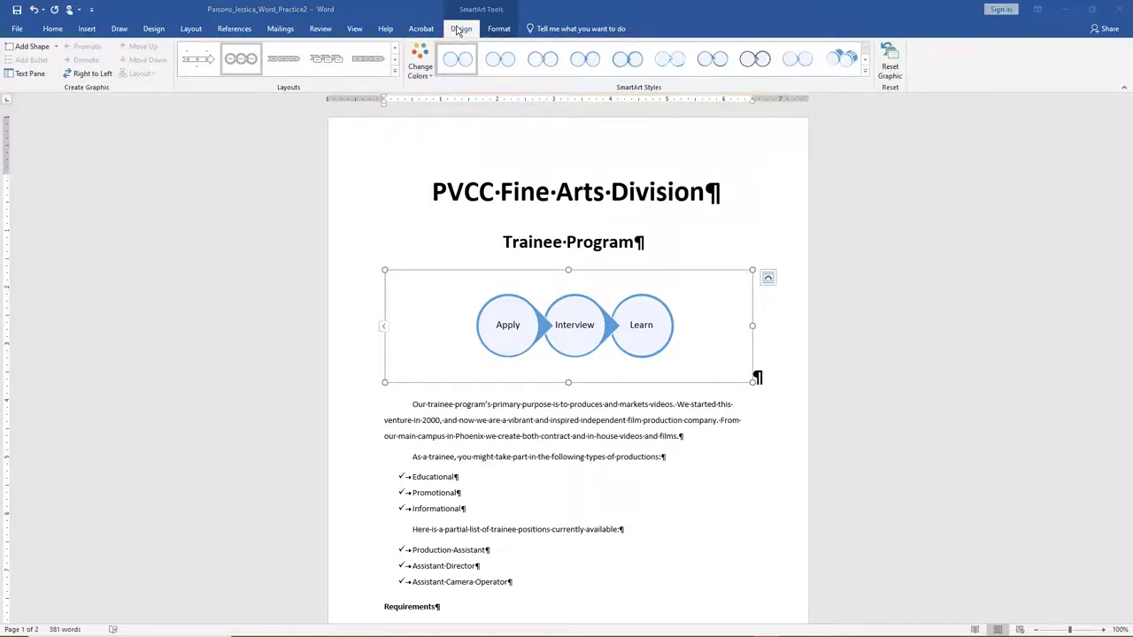
click(421, 69)
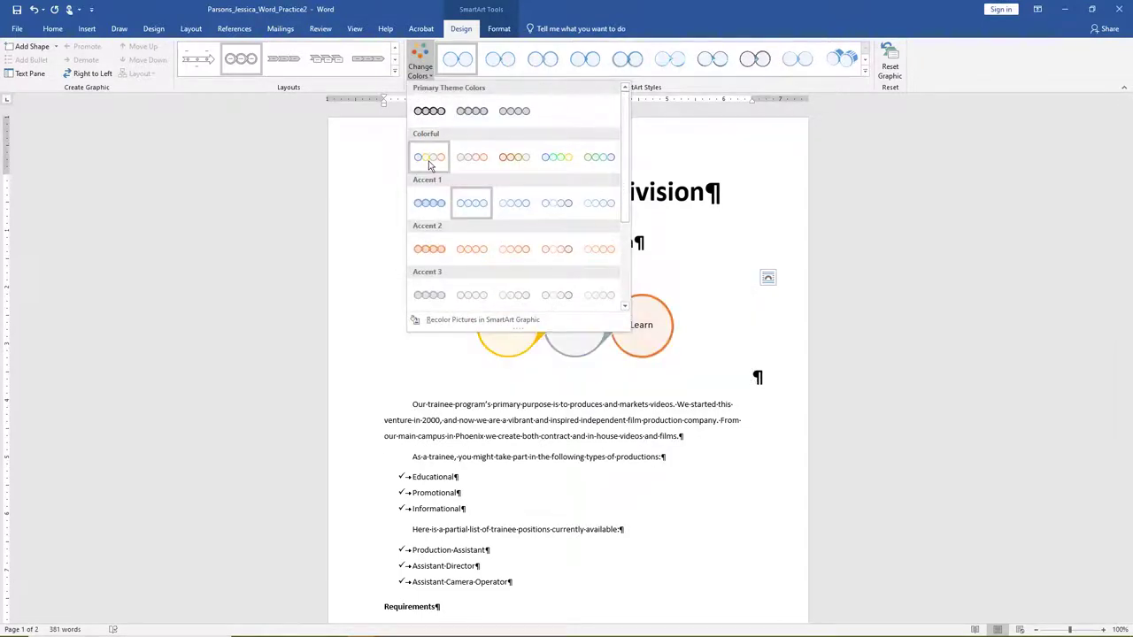
click(429, 159)
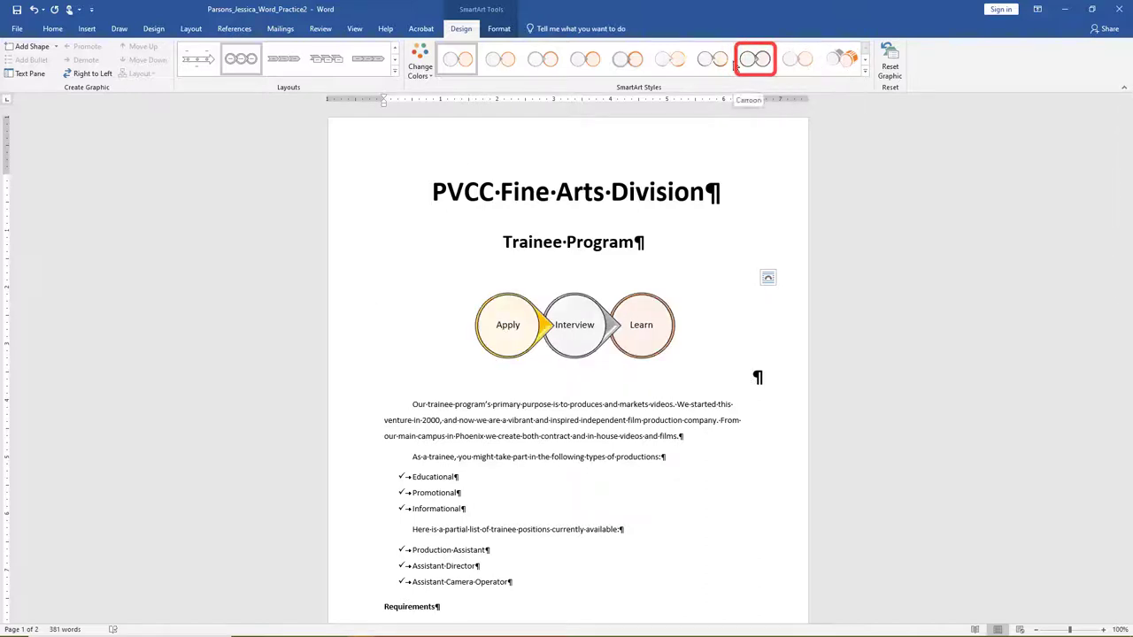
click(757, 64)
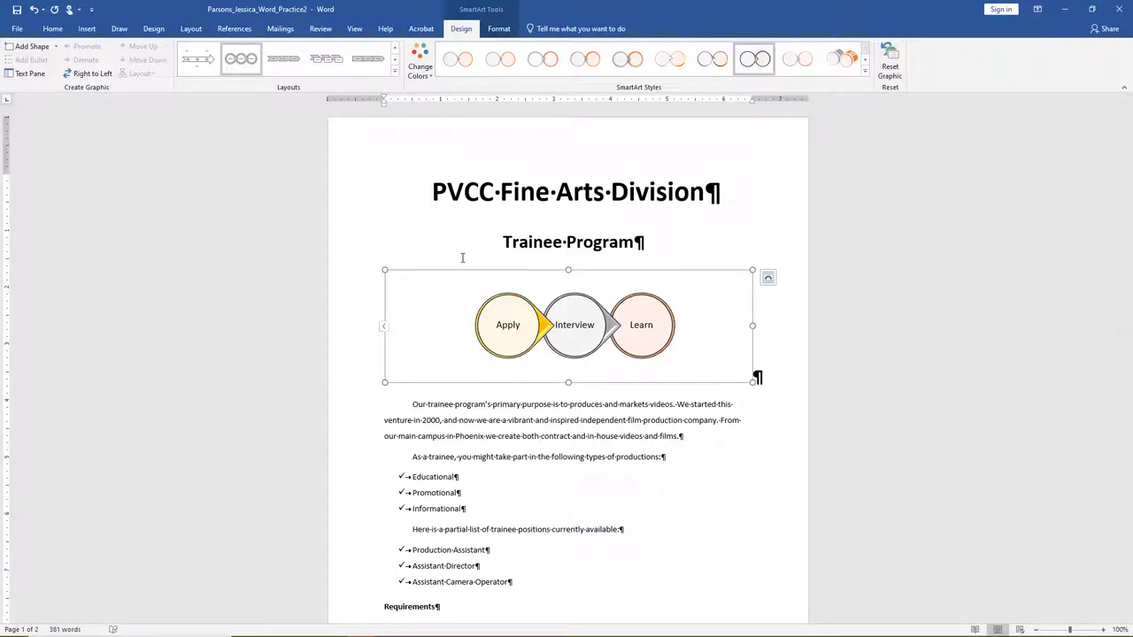
Step: Search YouTube for "PVCC Fine Arts" and insert the online video "Inside PVCC Fine Arts: Ceramics" in a new paragraph at the document's end
key(ctrl+End)
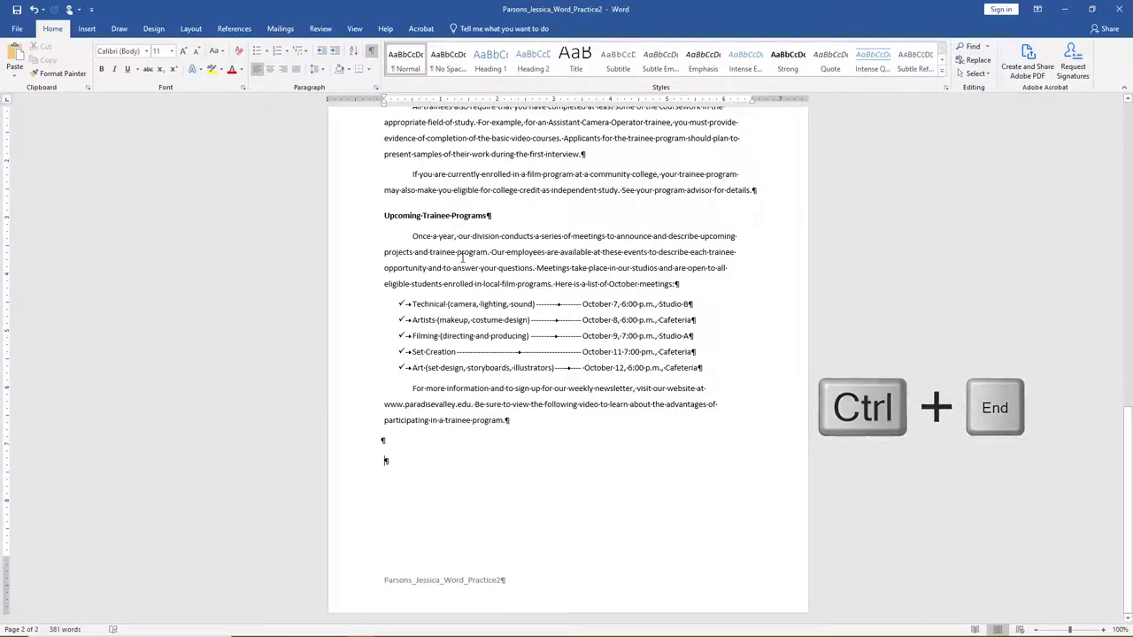
key(Return)
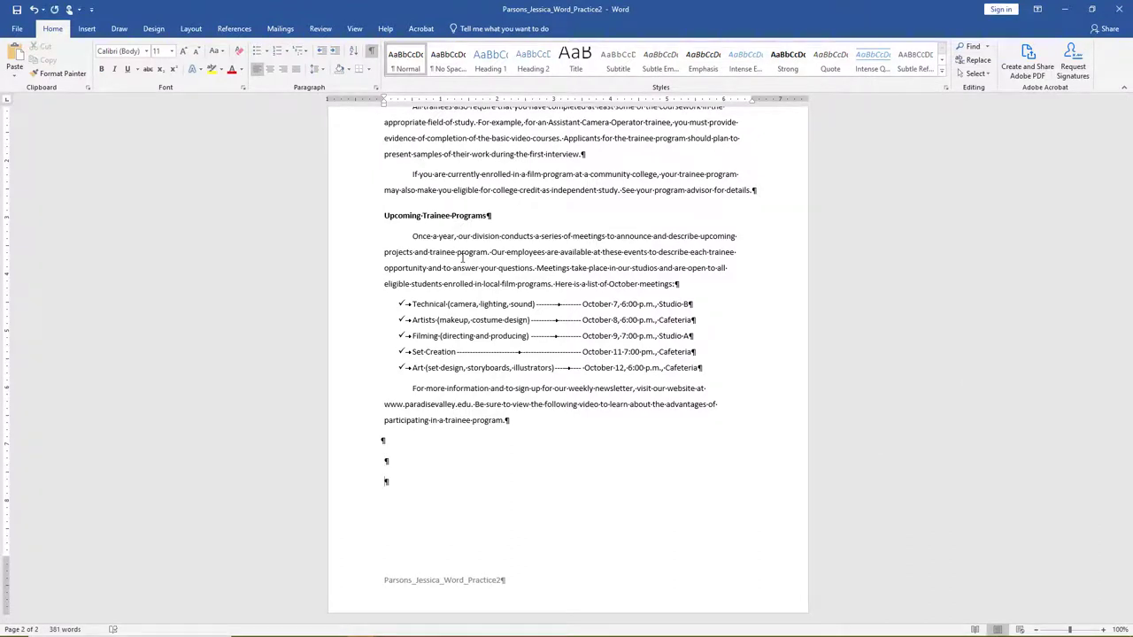
click(85, 28)
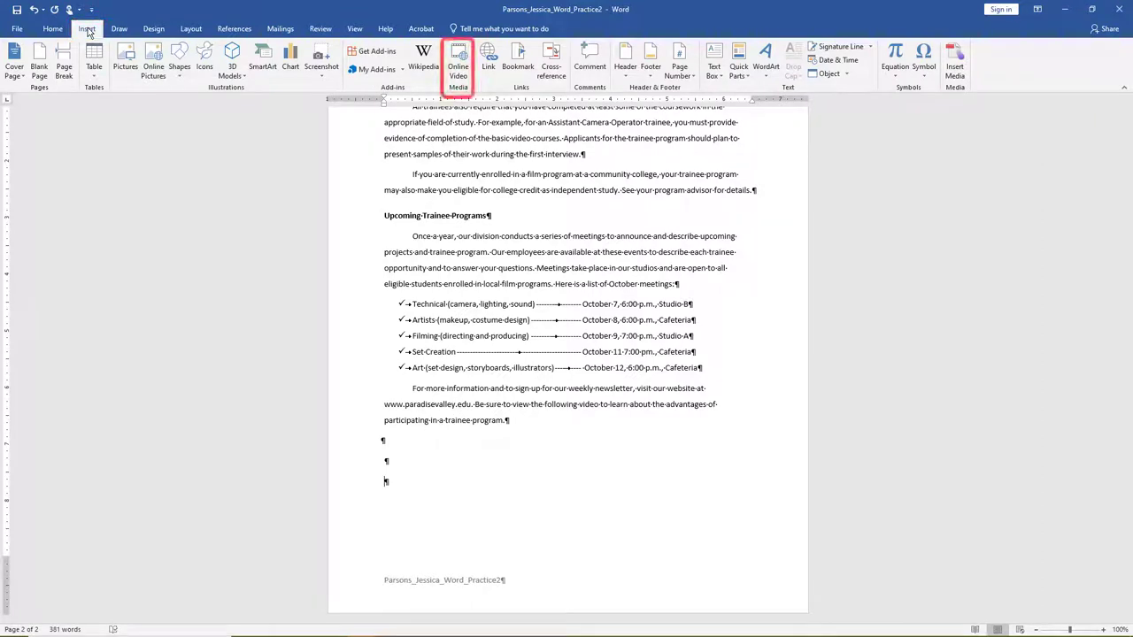
click(460, 71)
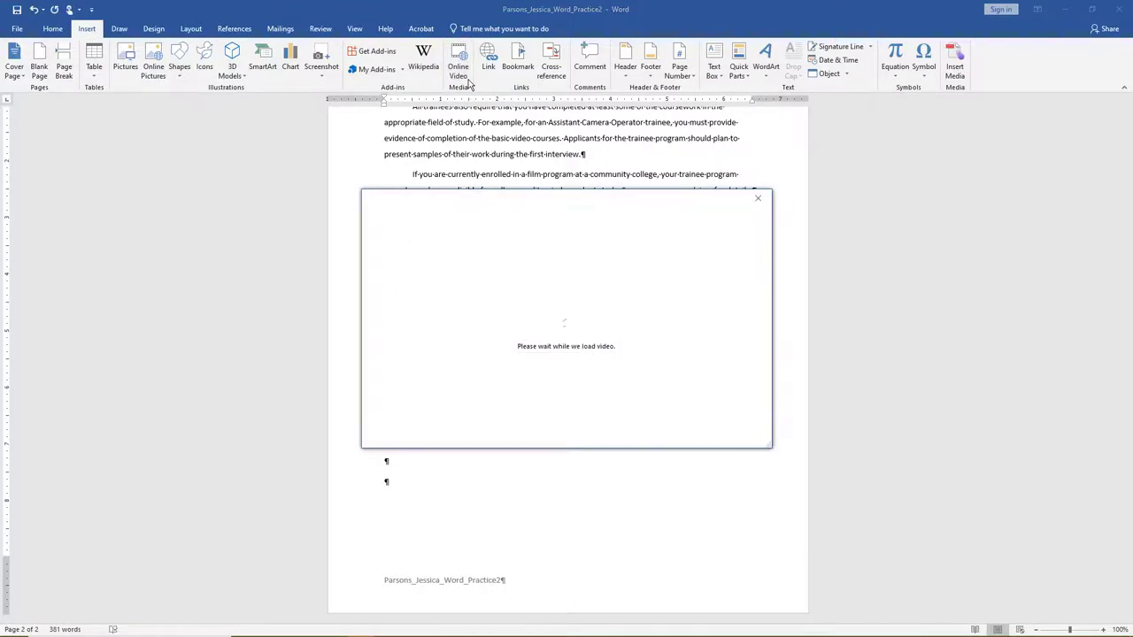
click(680, 260)
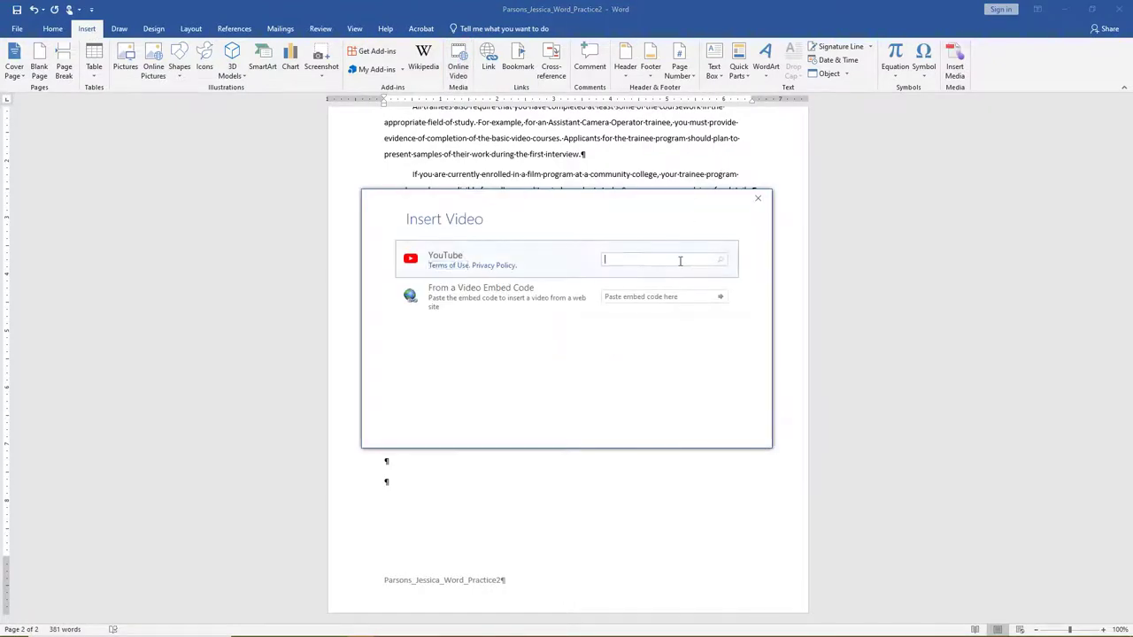
text(PVCC Fine Arts)
click(721, 260)
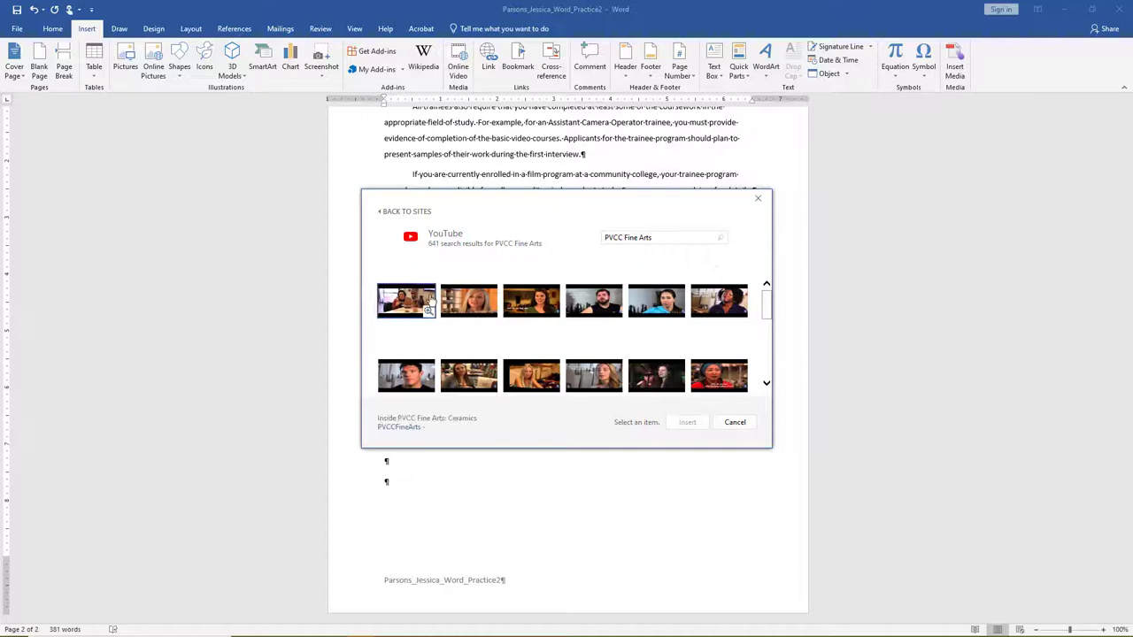
click(414, 304)
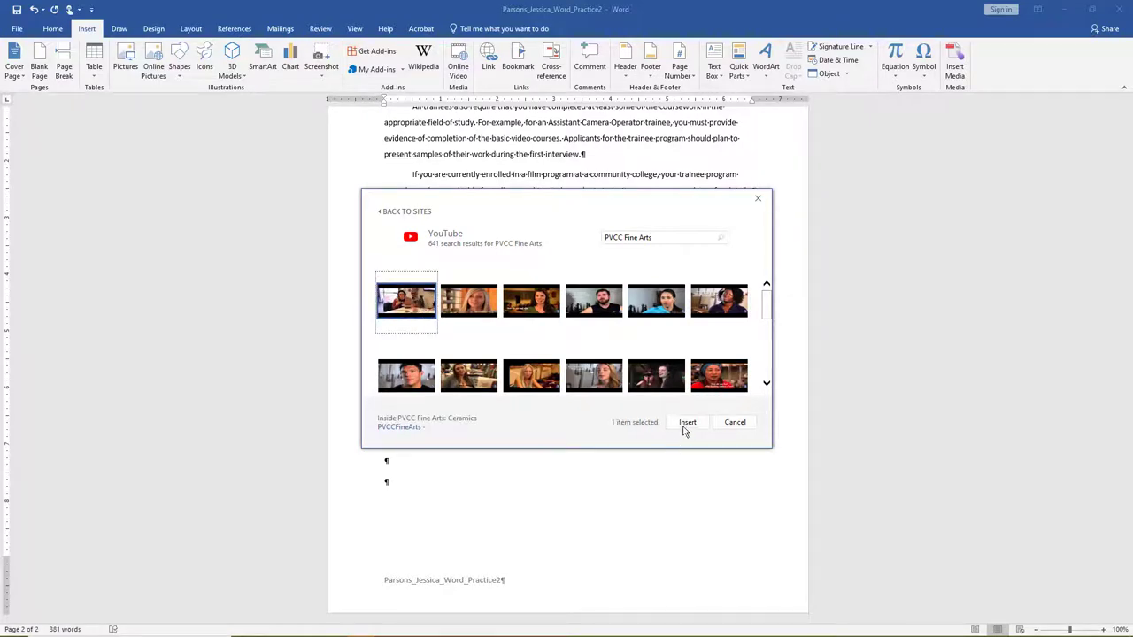
click(685, 423)
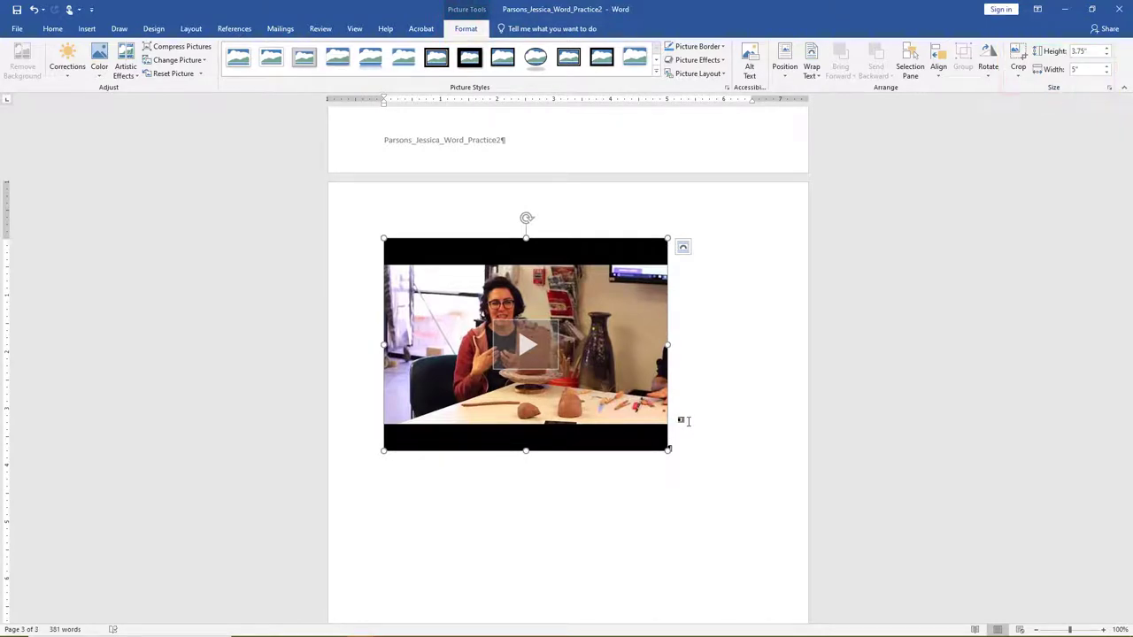
Step: Resize the inserted video by entering a height of 2" followed by a width of 2", and center it horizontally
click(1078, 51)
text(2)
click(1079, 69)
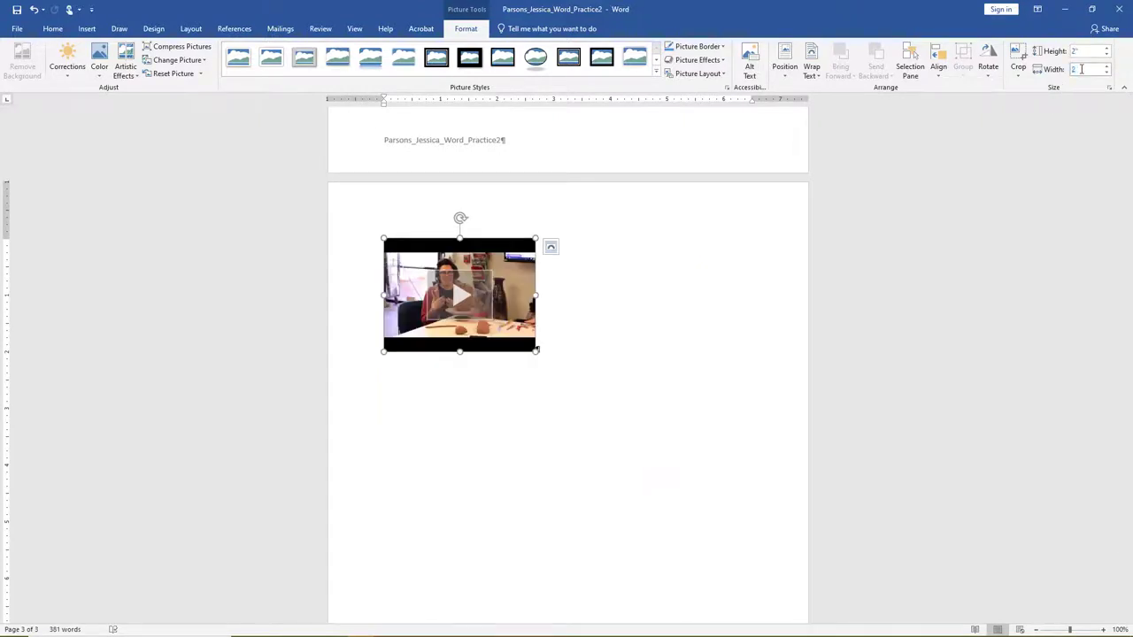
key(Return)
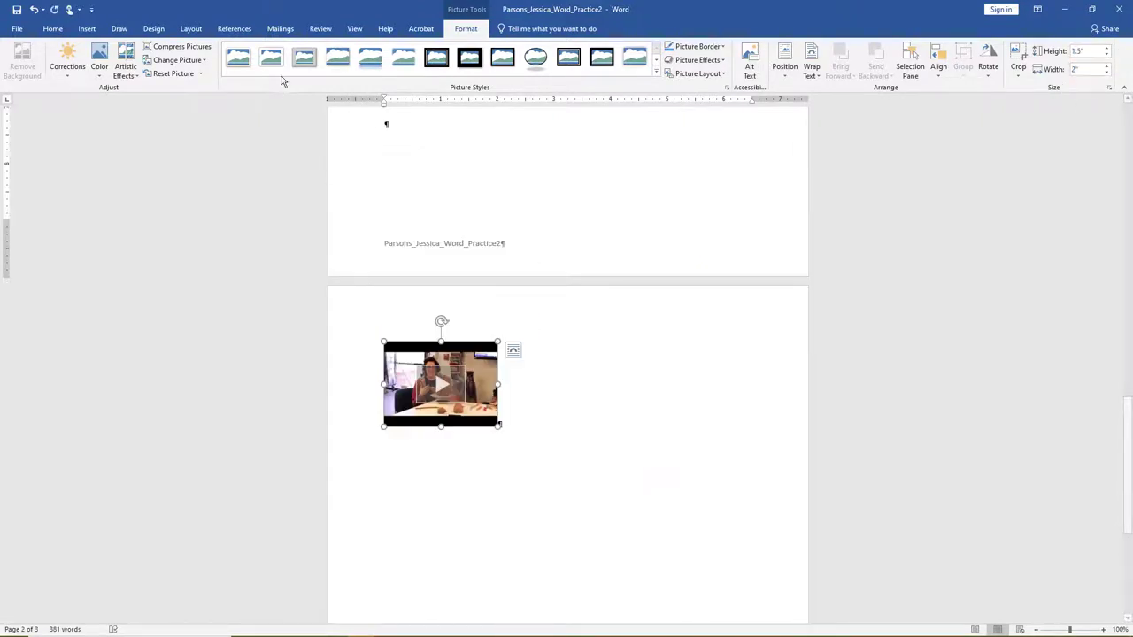
click(53, 28)
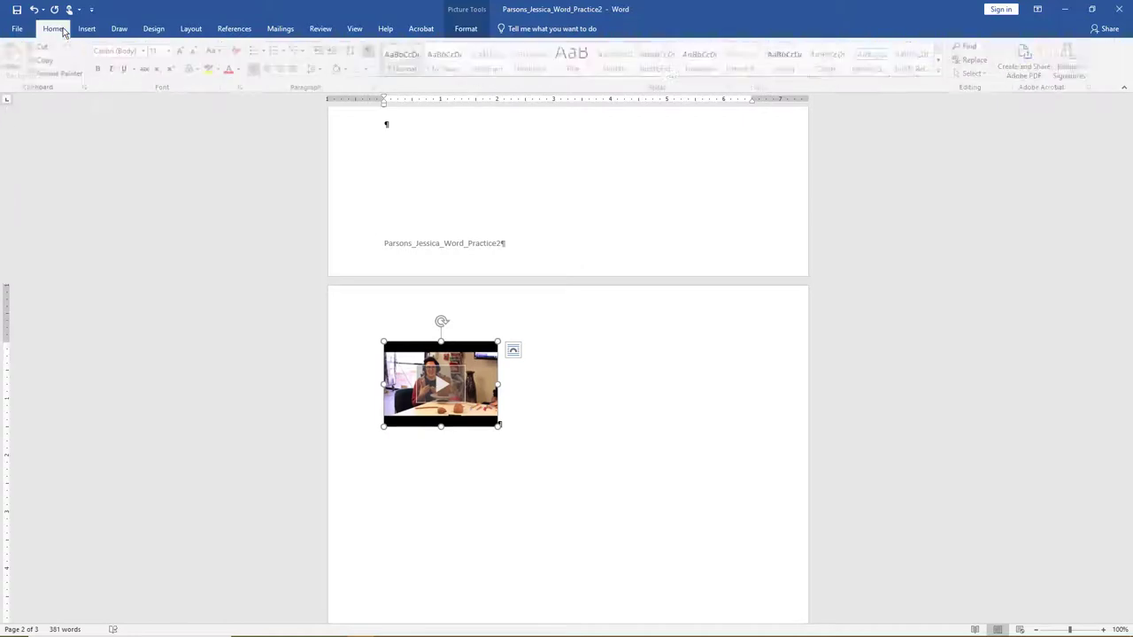
click(271, 70)
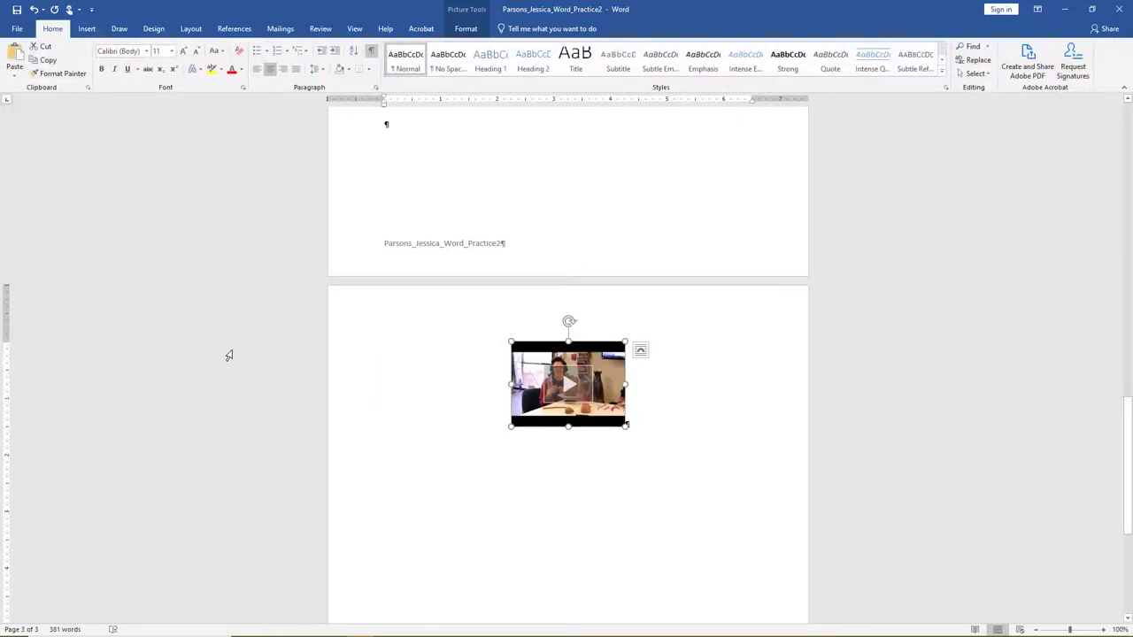